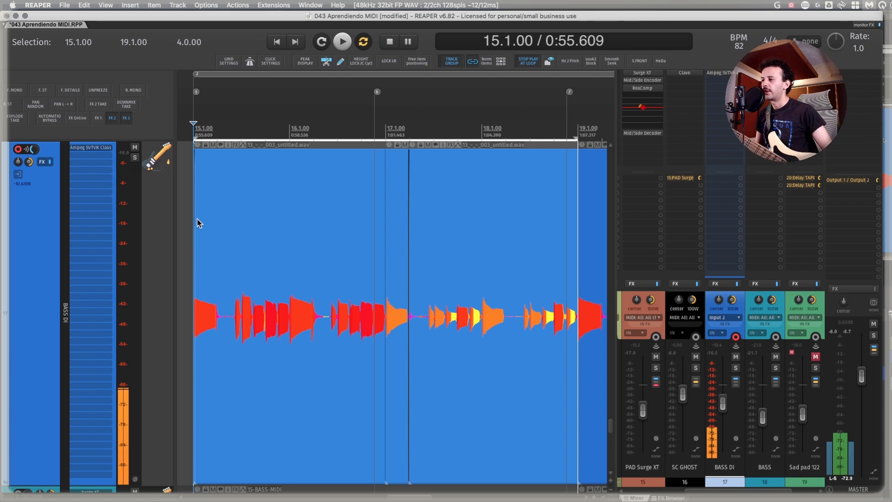
Step: Play the bass section from 15.1.00 and turn off repeat
key("space")
left_click(234, 216)
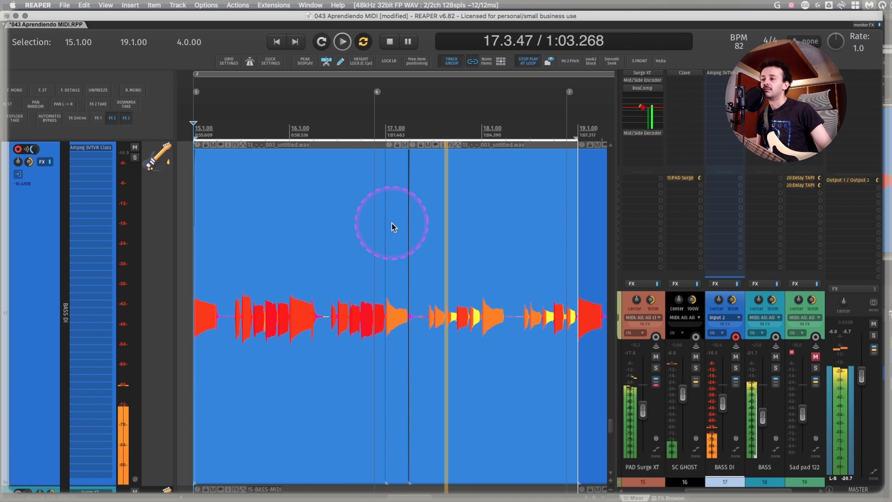
left_click(363, 41)
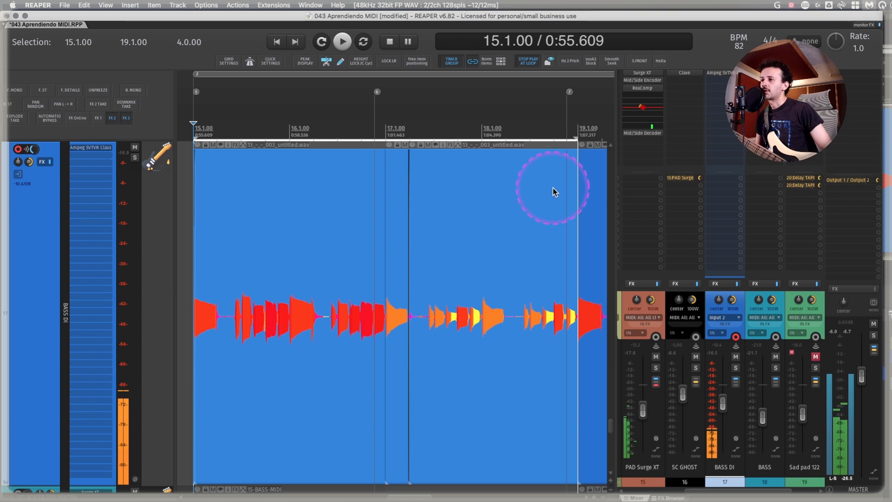
Step: Glue the two BASS DI items between 15.1.00 and 19.1.00 into a single item
left_click(575, 196)
left_click(542, 198)
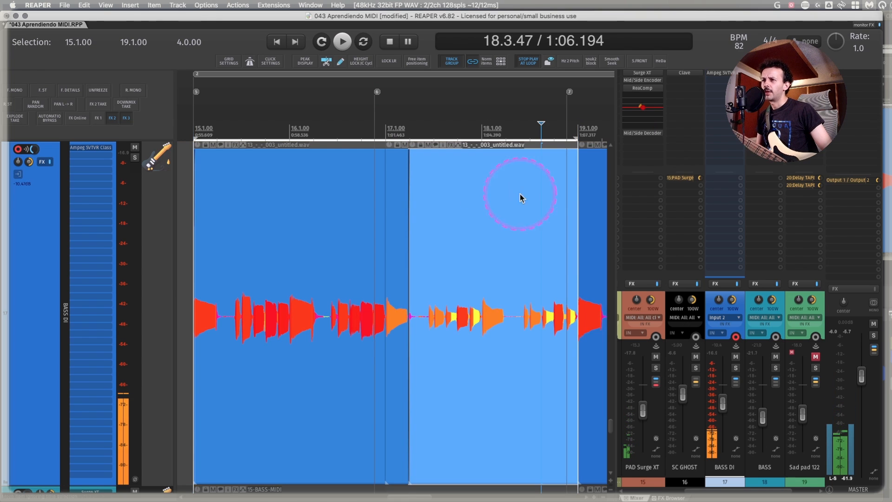
left_click(294, 200, "shift")
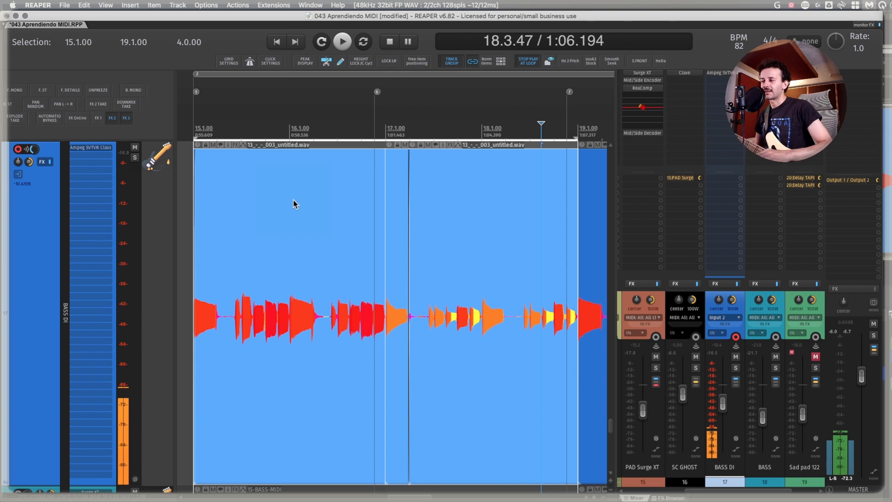
key("super+g")
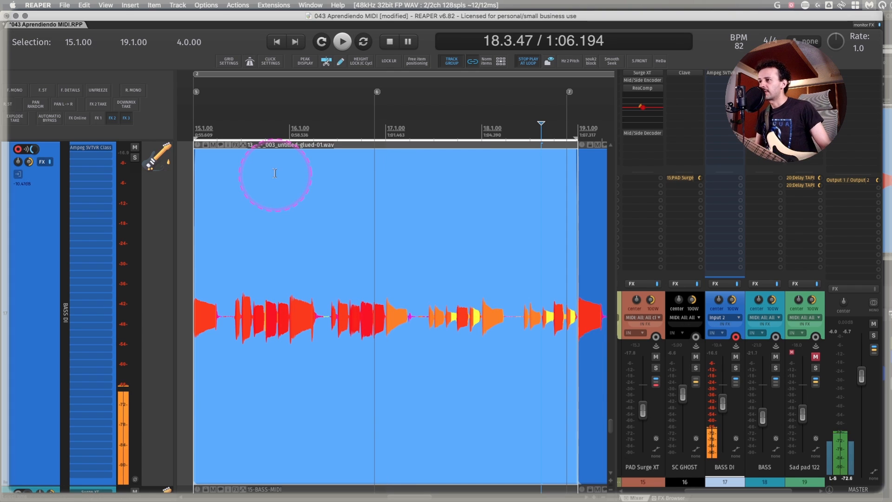
Step: Rename the take of the glued bass item to "BASS DI 1.wav" in its item properties
double_click(275, 173)
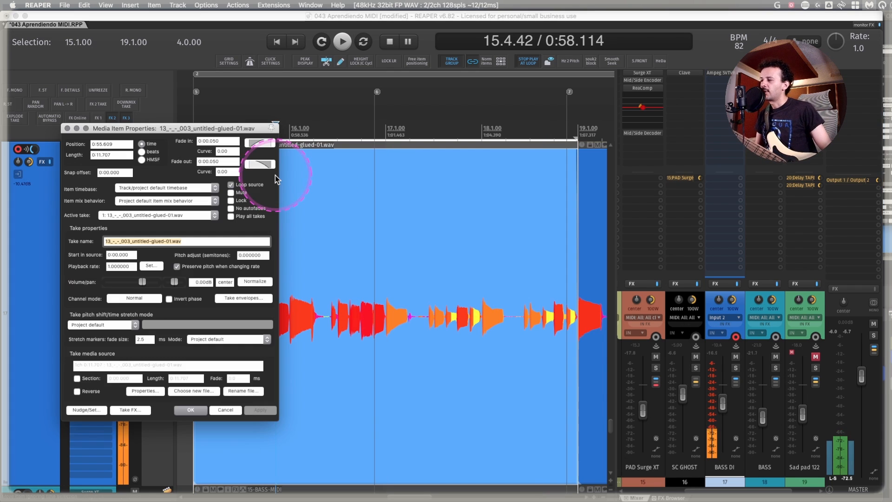
left_click(130, 242)
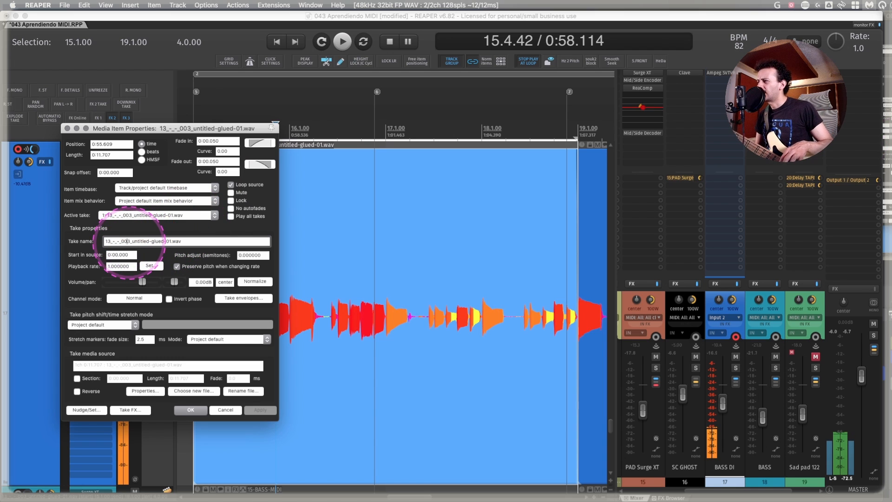
key("Left")
key("Left")
key("Left")
key("Left")
key("Left")
key("Left")
key("Left")
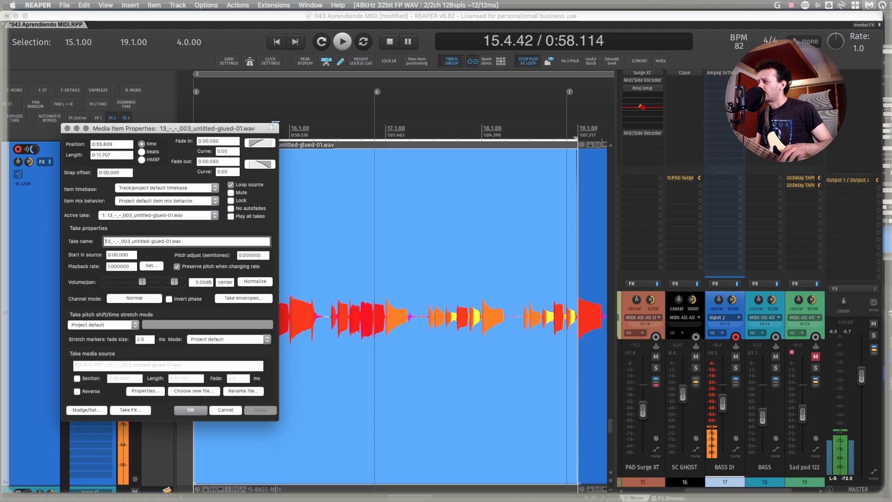
type("BASS DI")
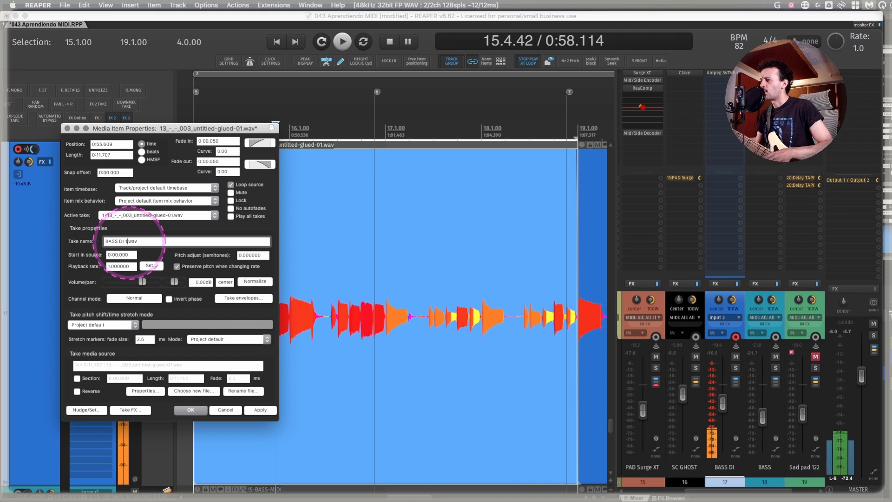
left_click(261, 410)
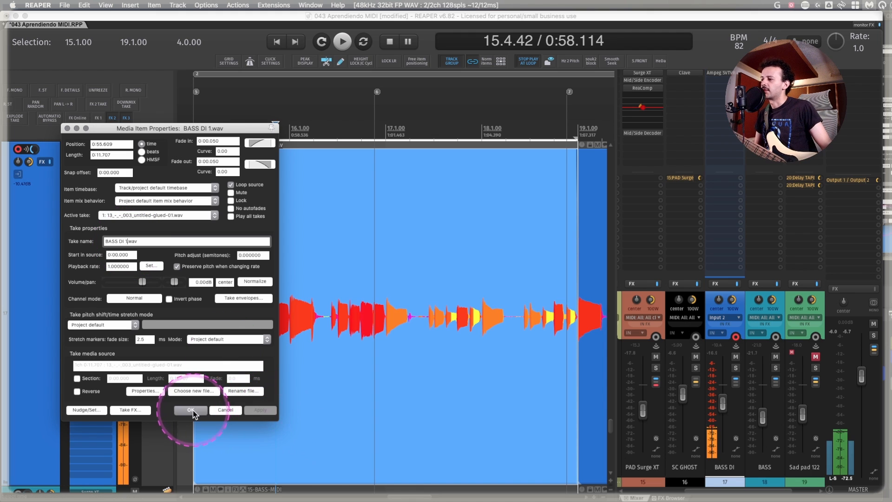
left_click(191, 410)
Step: Set a time selection on the bass item from 16.3.00 to 16.4.53 and play that passage
scroll(214, 219, "down", 2)
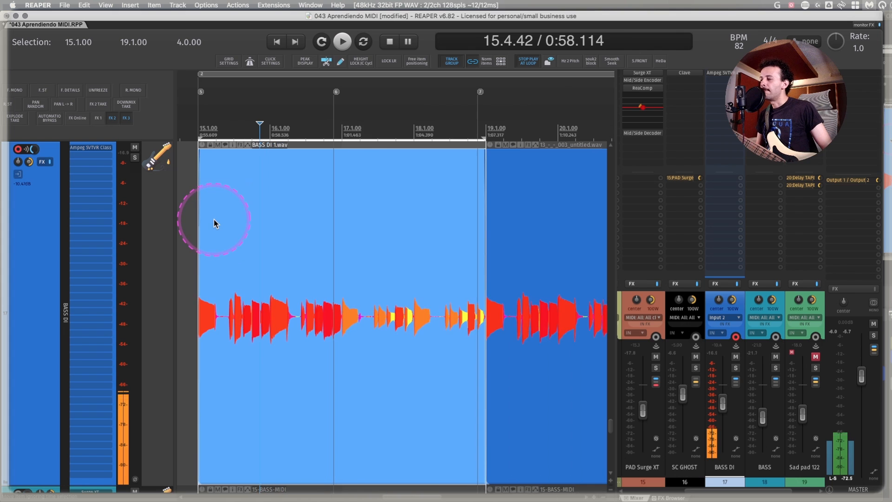
scroll(235, 222, "up", 3)
scroll(238, 222, "up", 4)
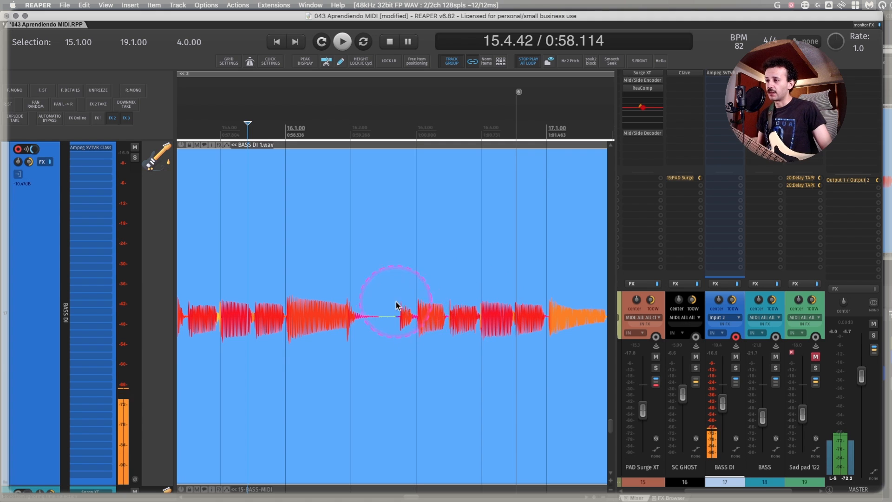
left_click(425, 337)
left_click_drag(428, 341, 502, 344)
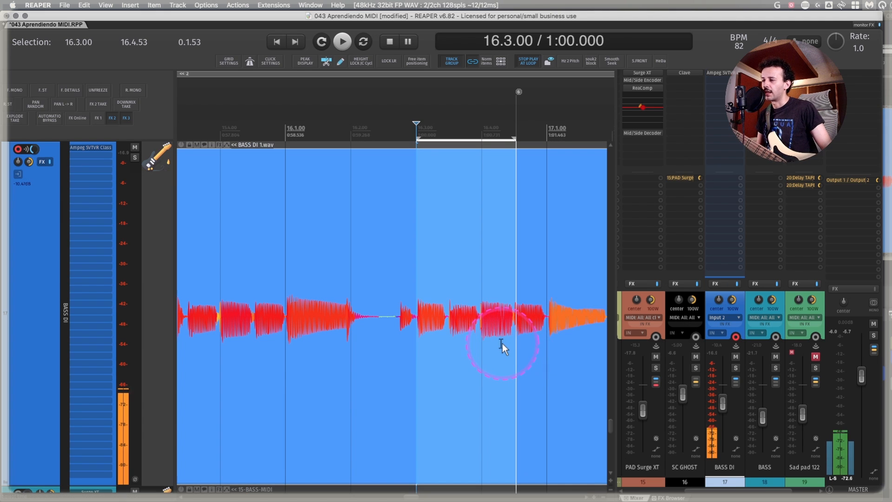
key("space")
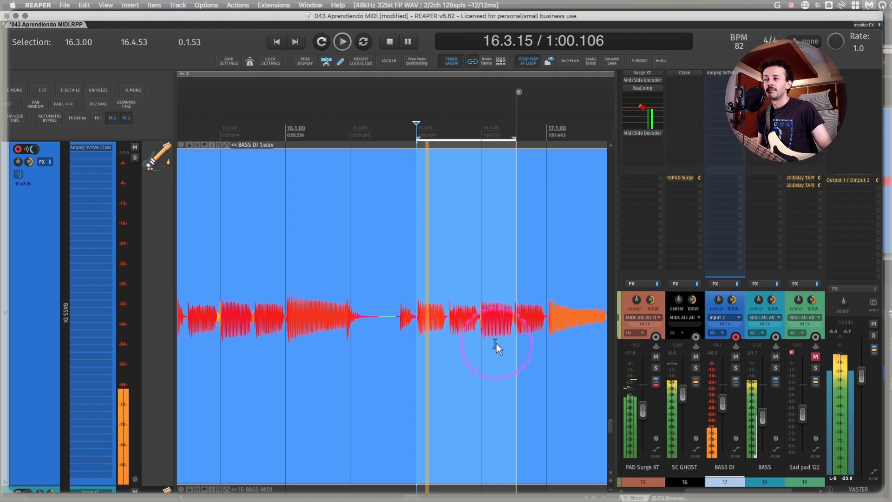
key("space")
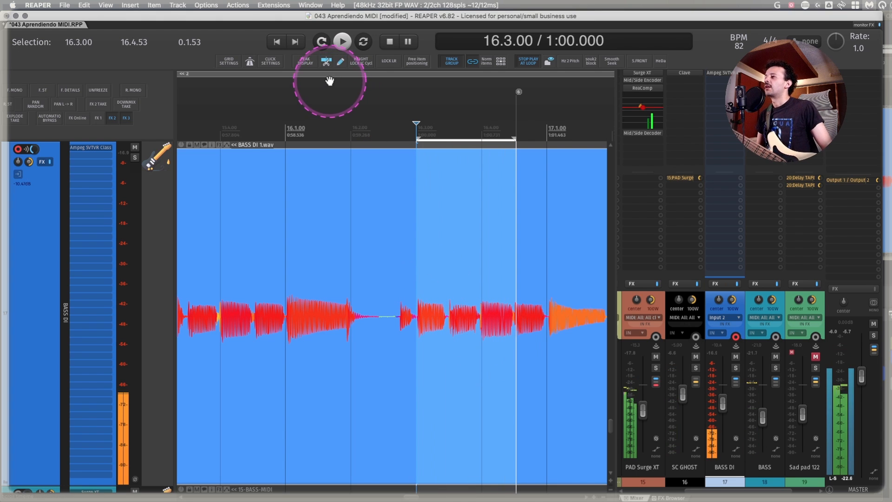
Step: Search the available actions for "RECORDING MODE" and "RECORDING", examine the recording mode options, and close the action list
key("shift+slash")
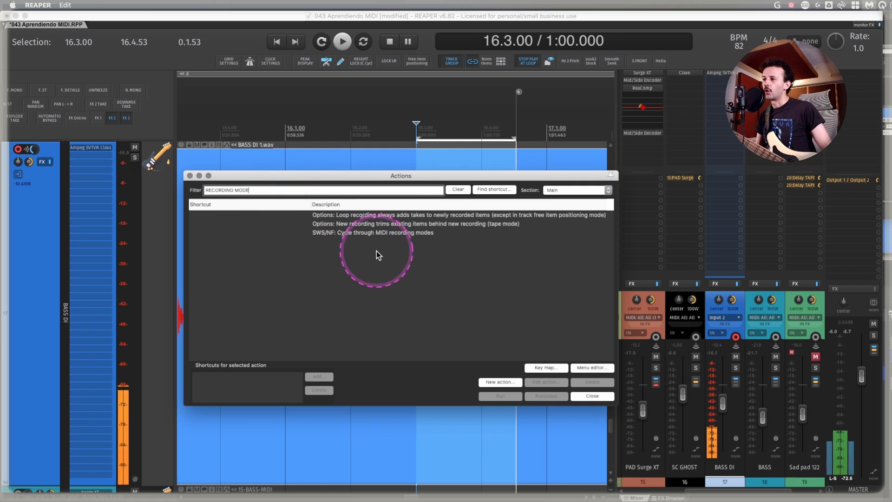
key("BackSpace")
key("BackSpace")
key("BackSpace")
key("BackSpace")
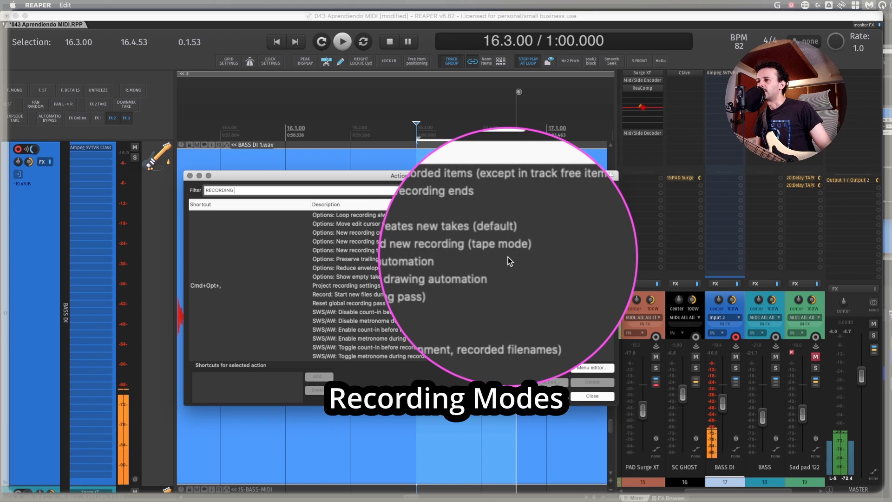
scroll(508, 258, "right", 1)
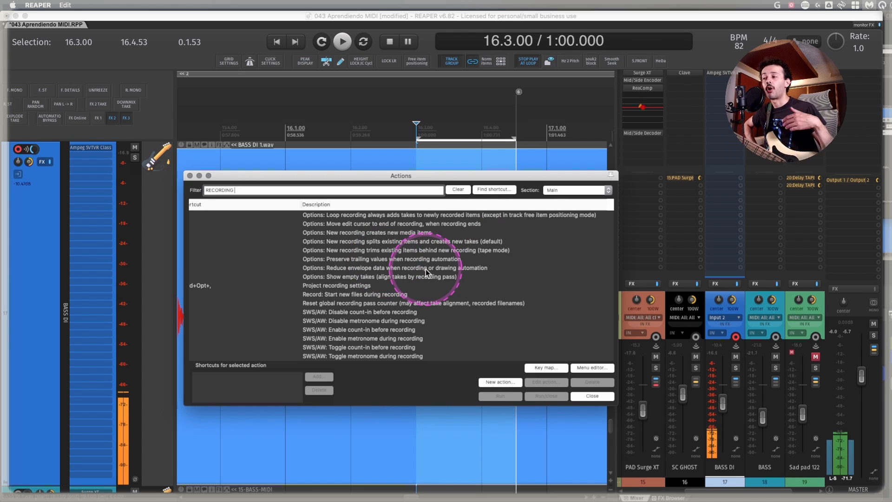
scroll(426, 270, "down", 3)
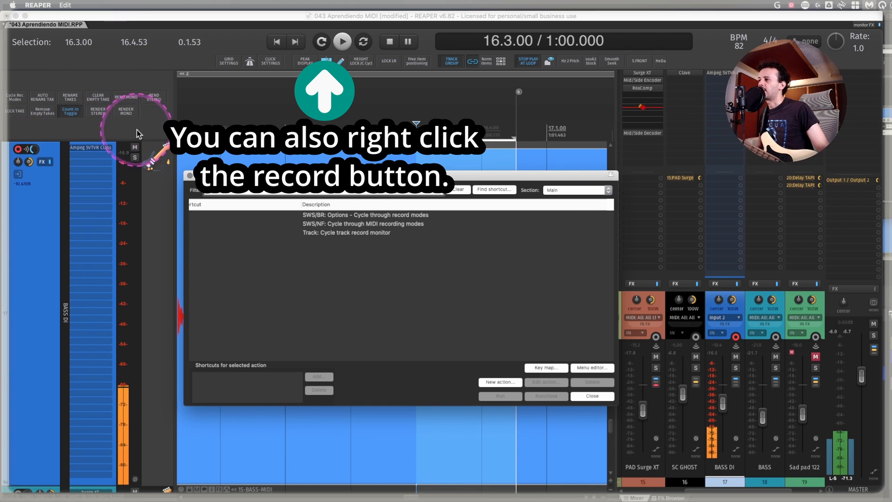
key("Escape")
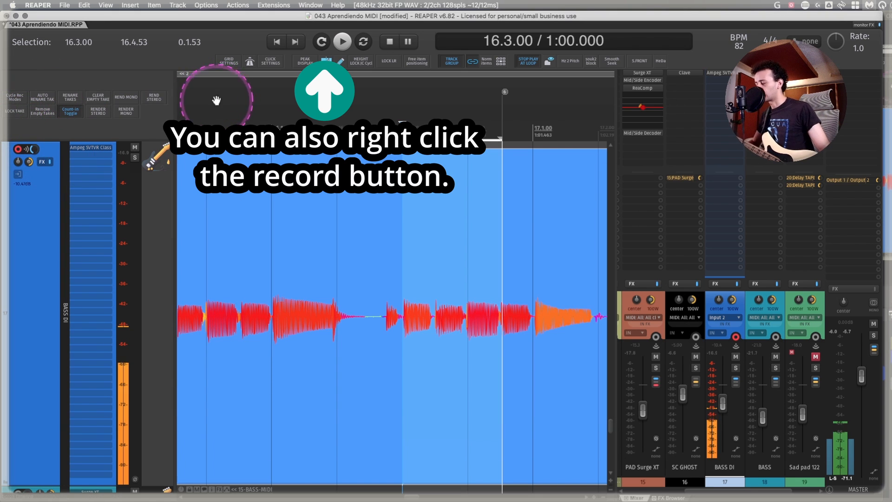
Step: Cycle through the record modes, ending on the normal recording mode
left_click(17, 103)
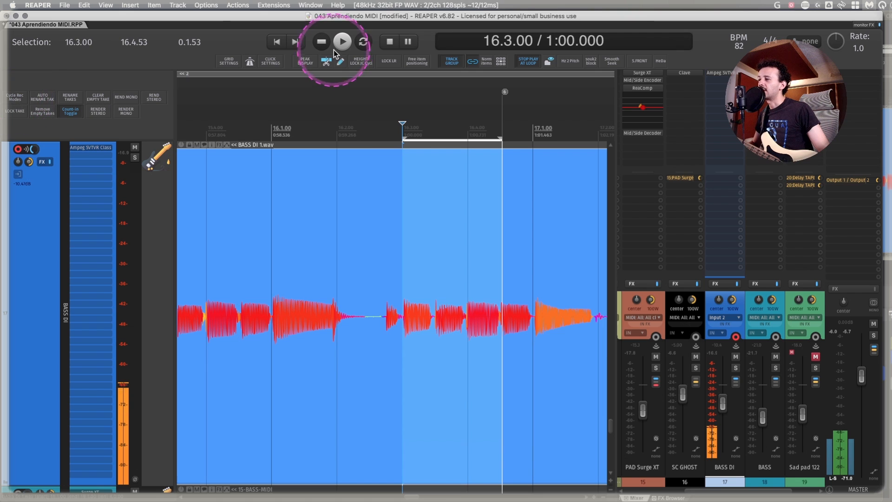
left_click(11, 99)
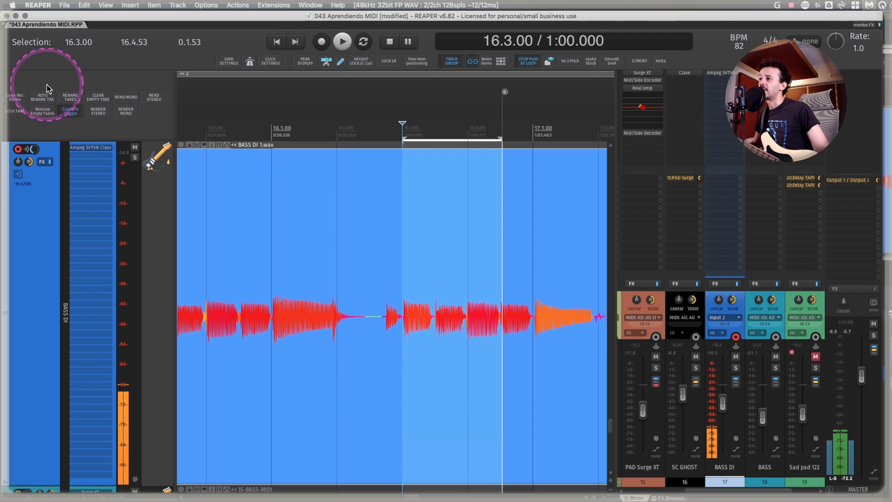
left_click(15, 99)
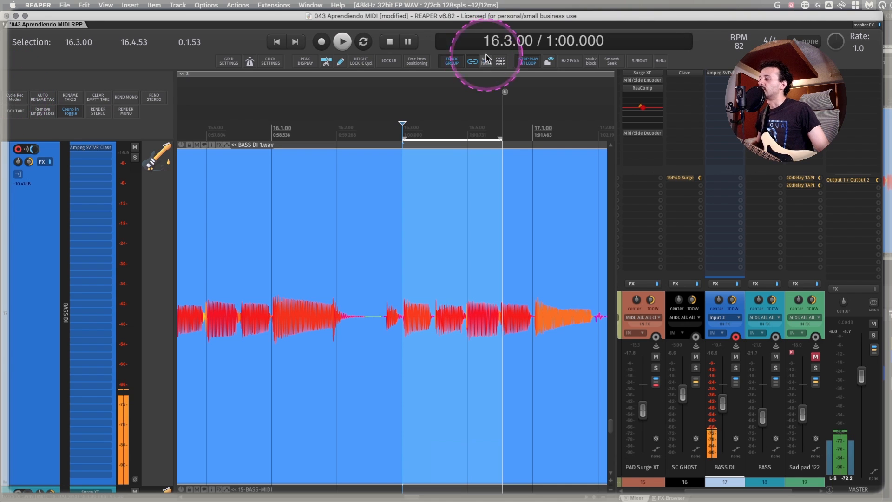
Step: Try a manual punch-in on the BASS DI track during playback from 15.1.00, and undo the recorded take
scroll(360, 256, "down", 5)
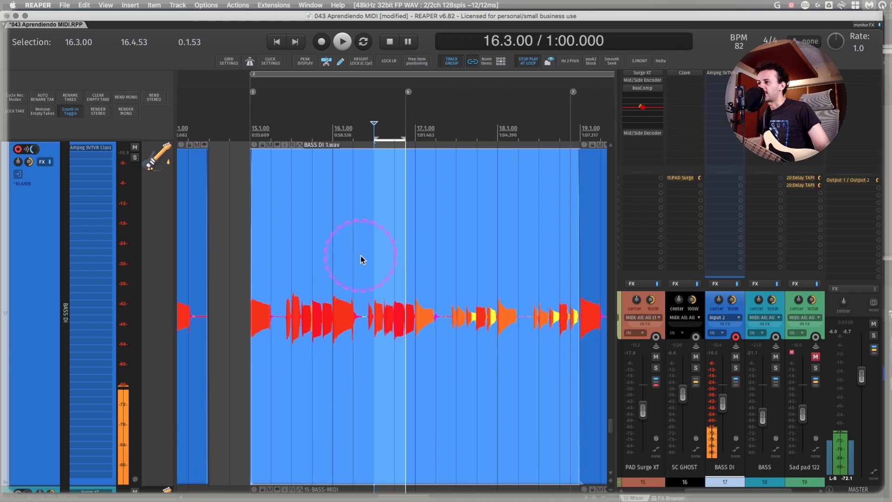
left_click(273, 253)
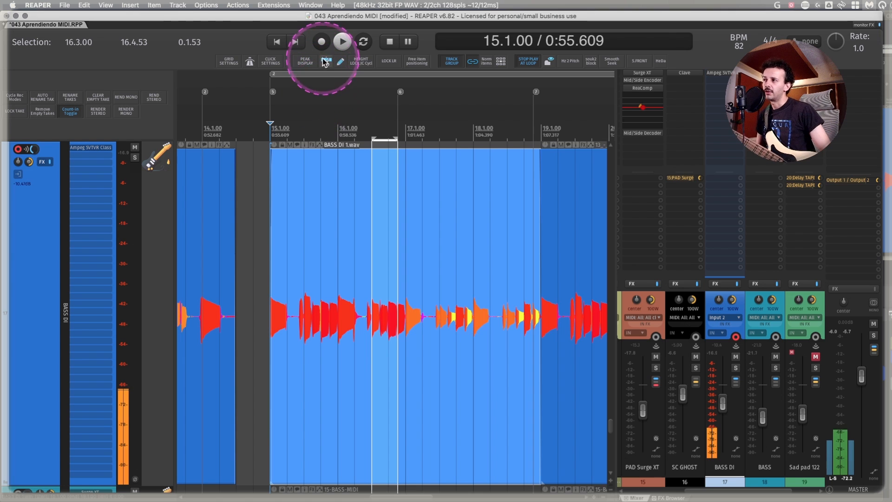
key("space")
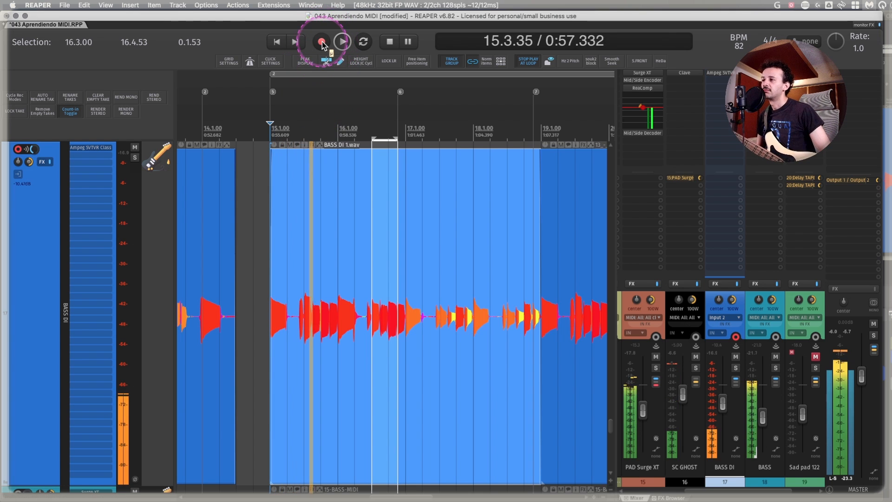
left_click(322, 43)
key("space")
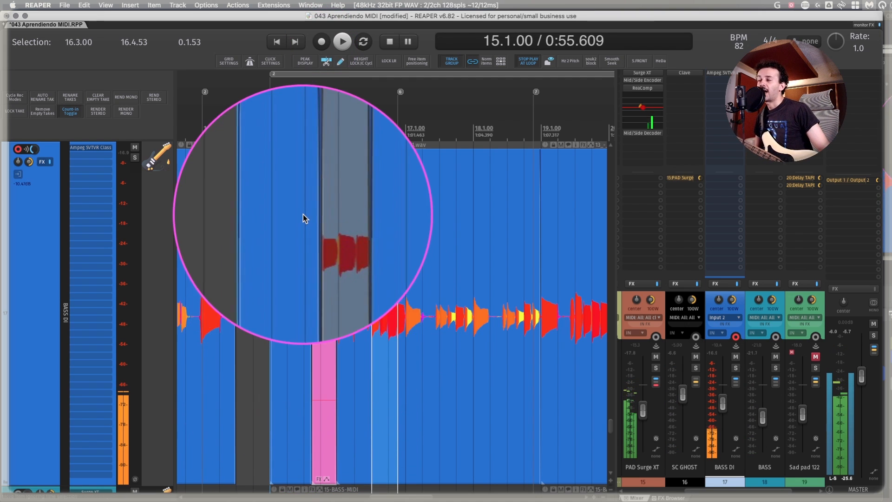
key("super+z")
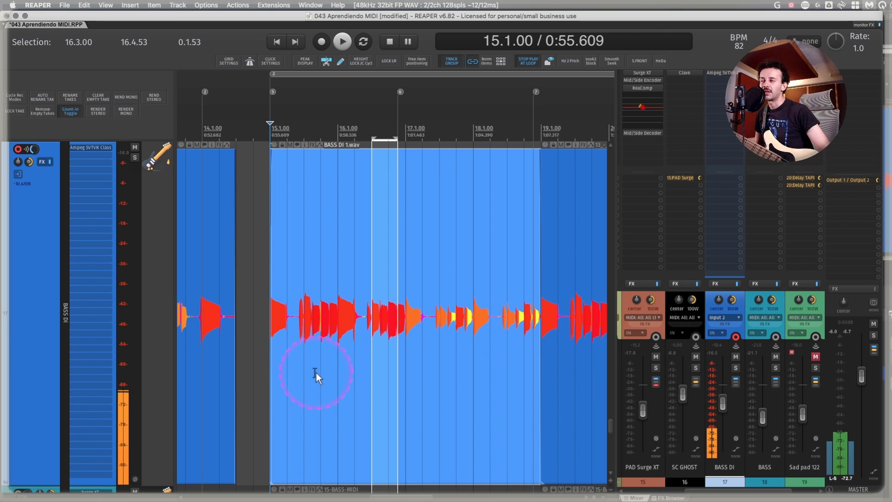
Step: Set the time selection on the bass item from 16.2.50 to 17.1.00 and rehearse it with playback from 15.1.00
scroll(340, 355, "up", 3)
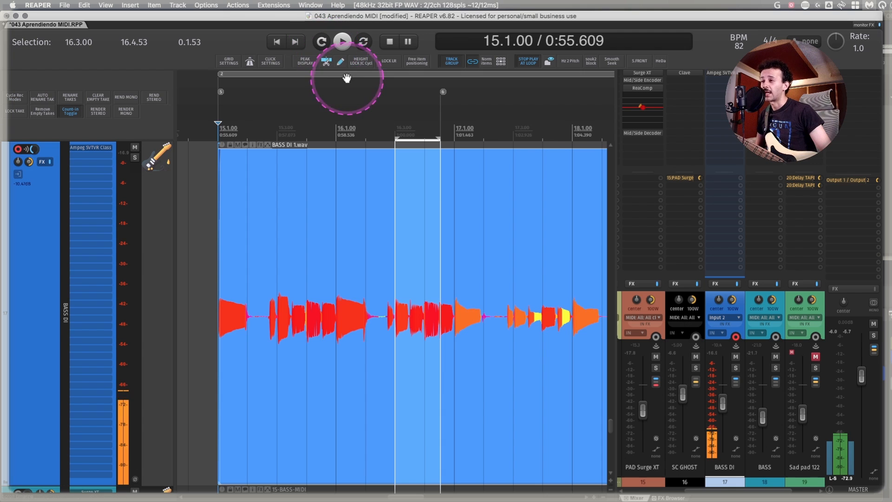
left_click_drag(459, 259, 375, 328)
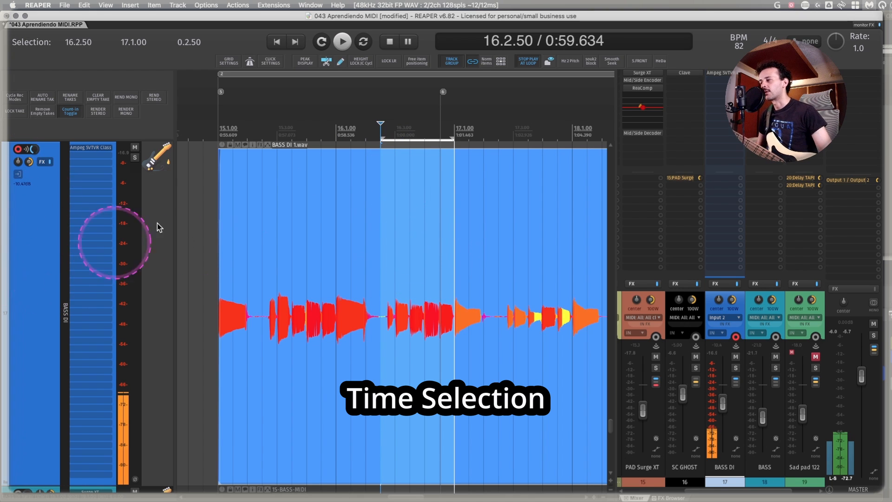
left_click(216, 224)
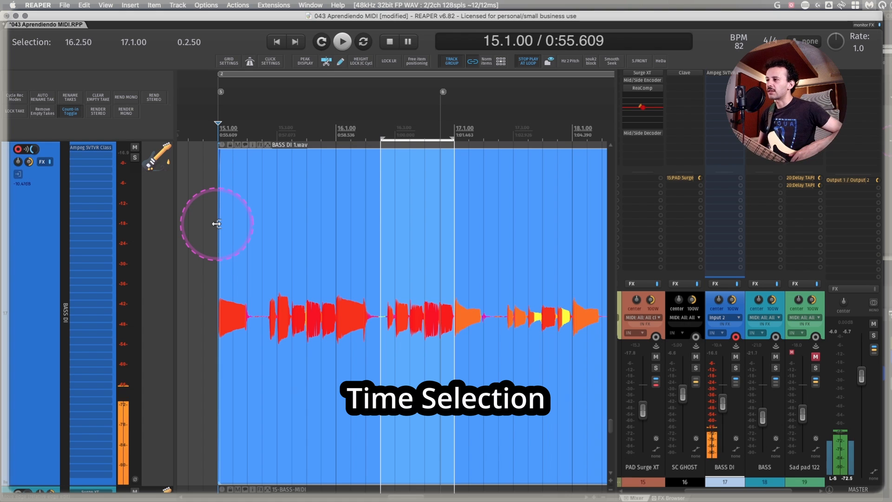
key("space")
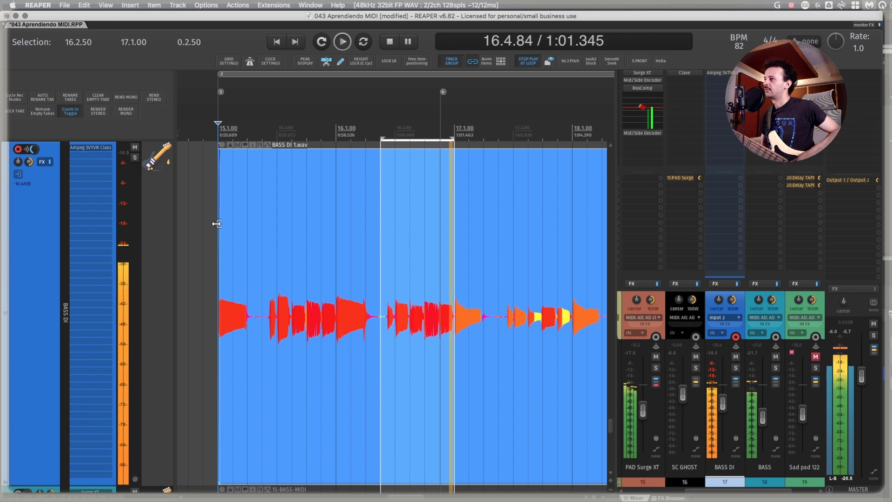
key("space")
Step: Turn off stopping playback at the loop end and record an auto-punched bass take over the time selection, starting from 15.1.00
left_click(529, 61)
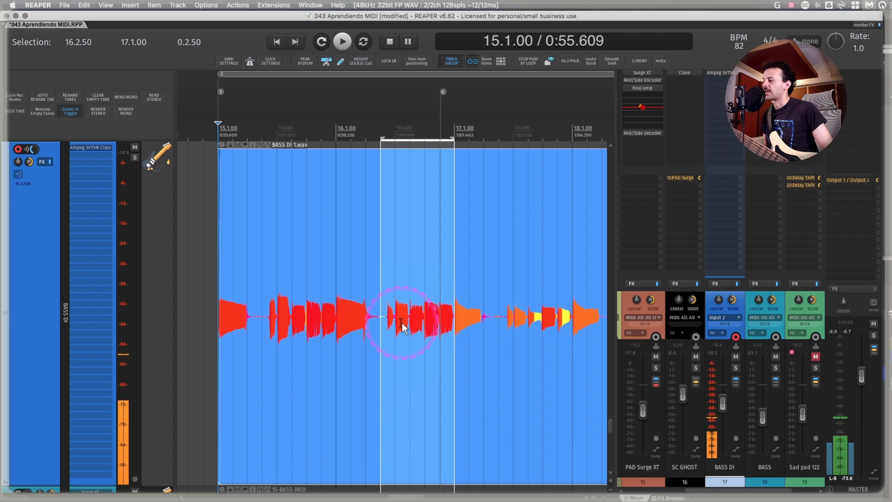
left_click(322, 43)
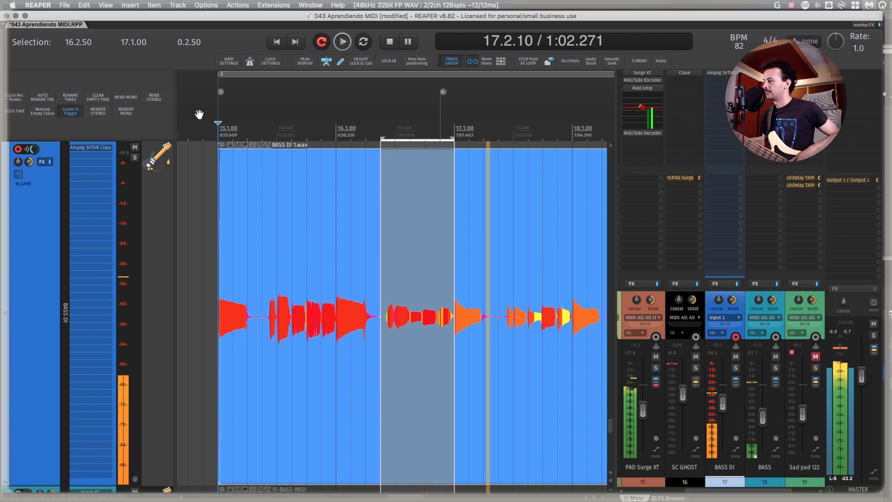
key("space")
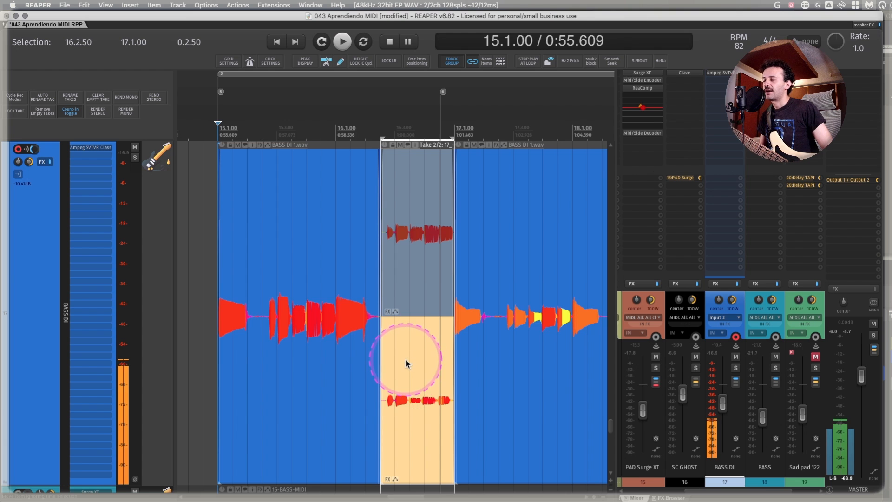
Step: Try example time selections on the BASS DI items, including 17.2.50 to 17.4.50 and 15.4.00 to 16.3.00
scroll(404, 363, "up", 5)
scroll(405, 360, "right", 3)
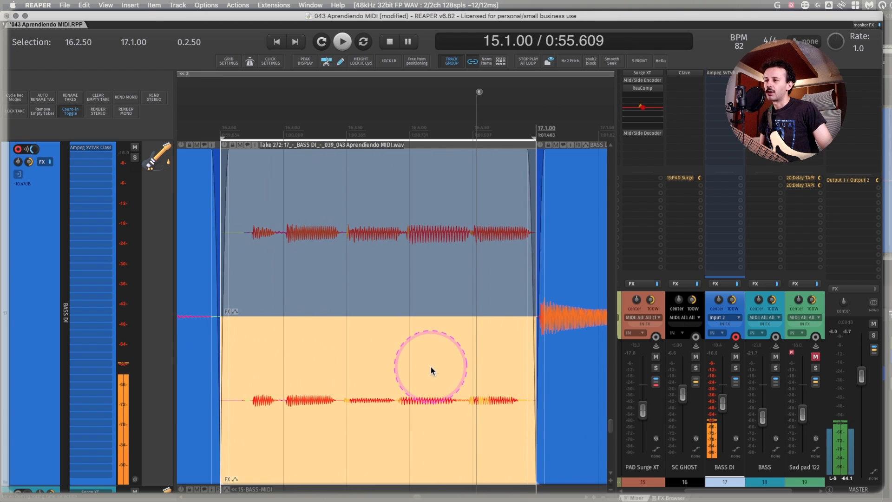
scroll(431, 367, "down", 5)
scroll(431, 366, "down", 3)
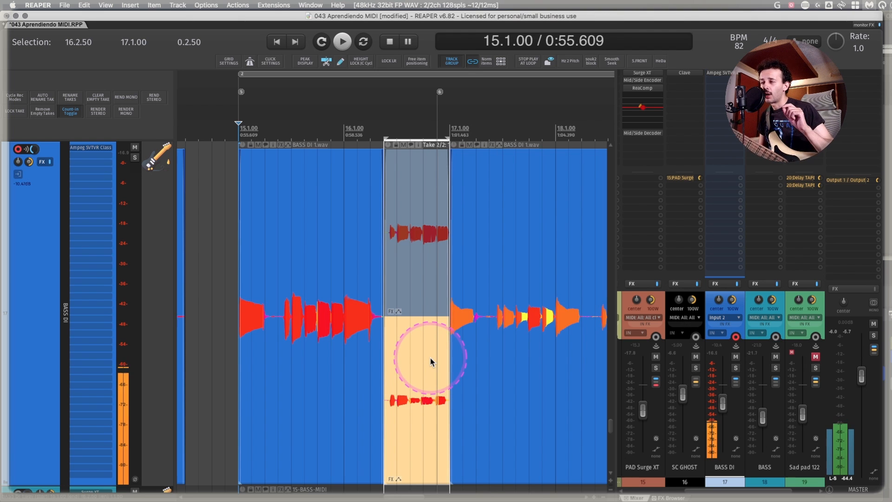
left_click_drag(551, 388, 476, 394)
left_click_drag(318, 393, 370, 391)
left_click_drag(279, 391, 431, 389)
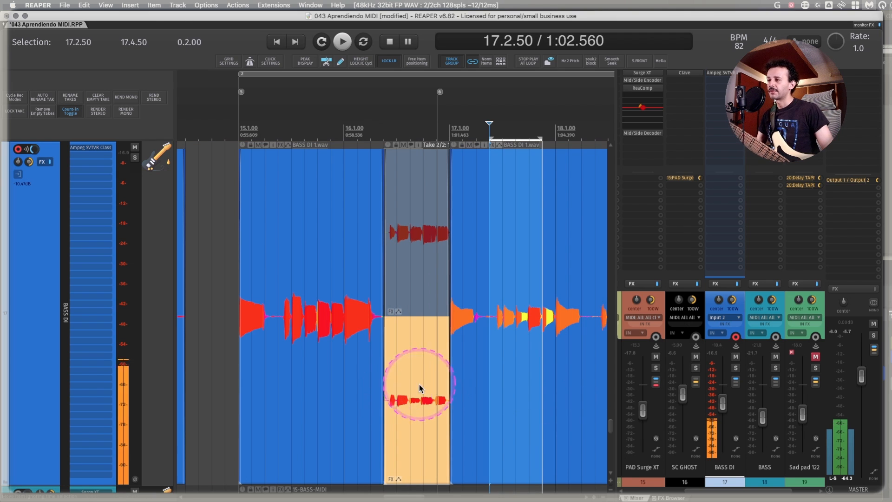
left_click_drag(345, 379, 322, 386)
left_click_drag(244, 400, 446, 348)
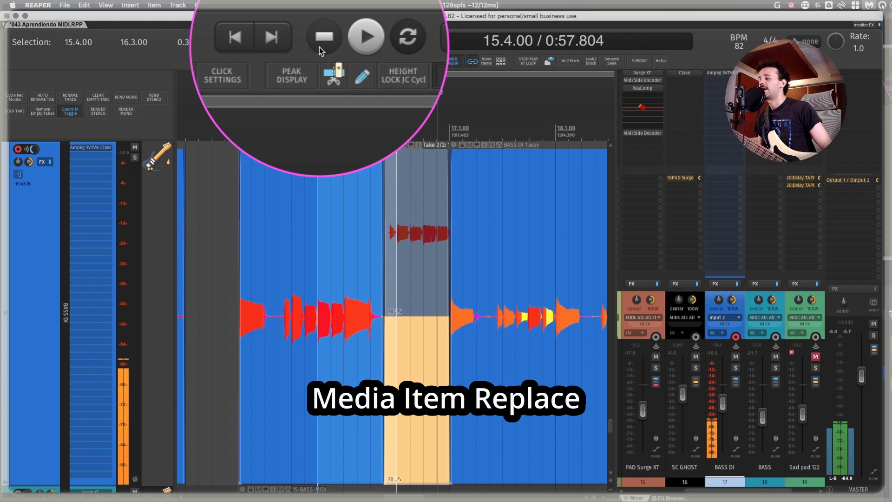
Step: Split the bass item at 18.1.00, set the time selection from 17.4.99 to 18.4.52 over the part after it, and play it
left_click(498, 232)
scroll(493, 230, "right", 5)
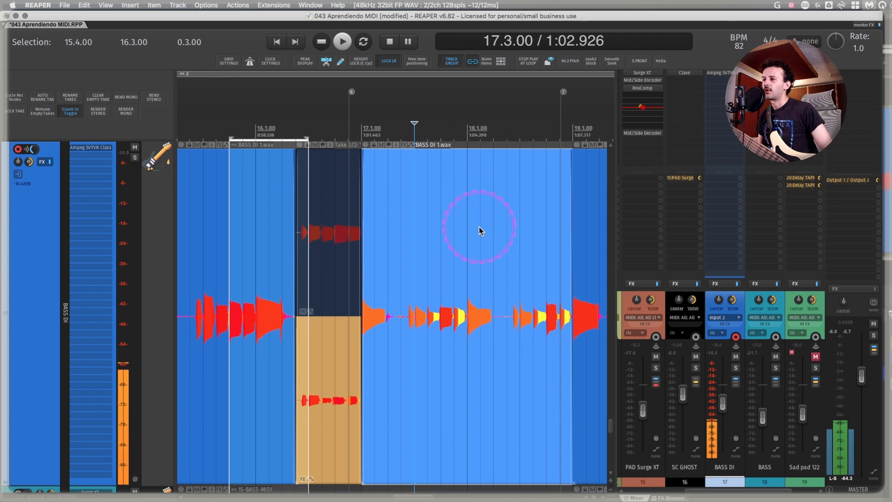
left_click(450, 212)
key("s")
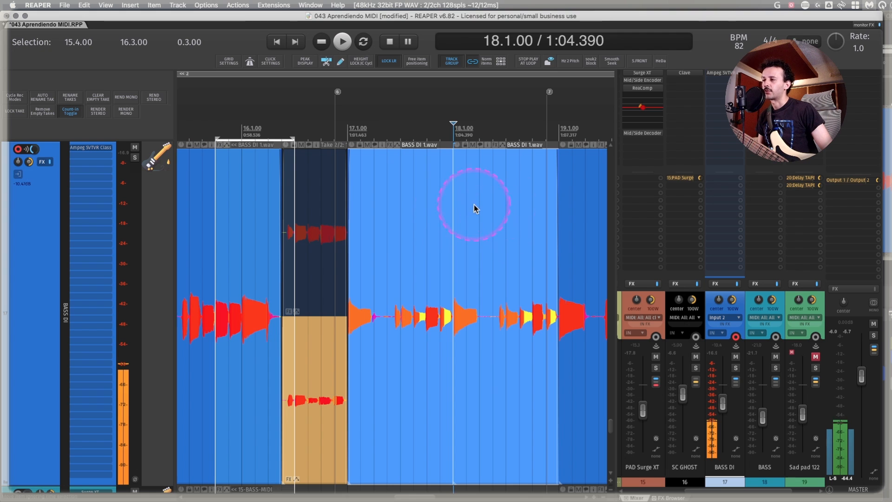
left_click(547, 195)
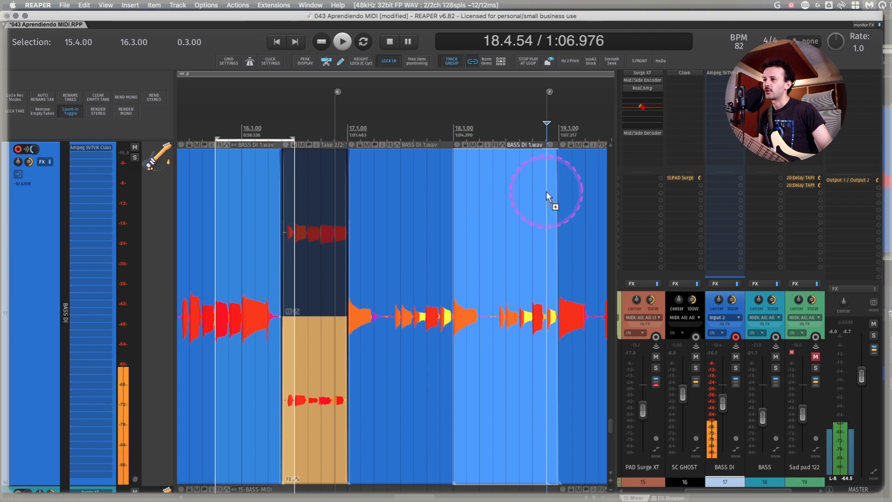
left_click(451, 194)
key("space")
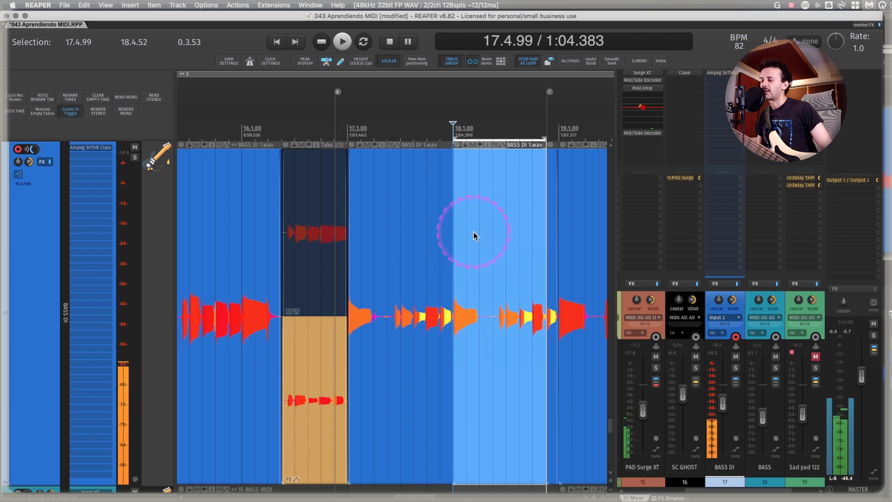
Step: Select the split bass items around 18.1.00 in turn and add the punched-in take item at 16.2.50
scroll(476, 252, "up", 3)
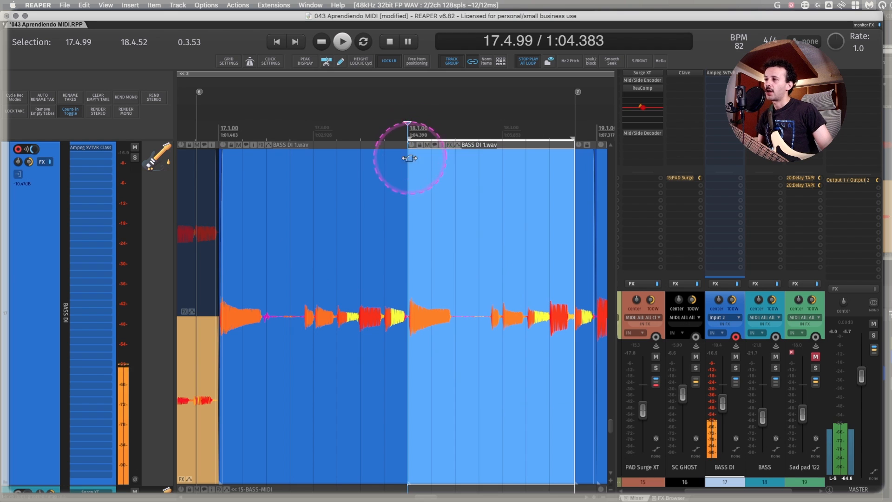
left_click(372, 188)
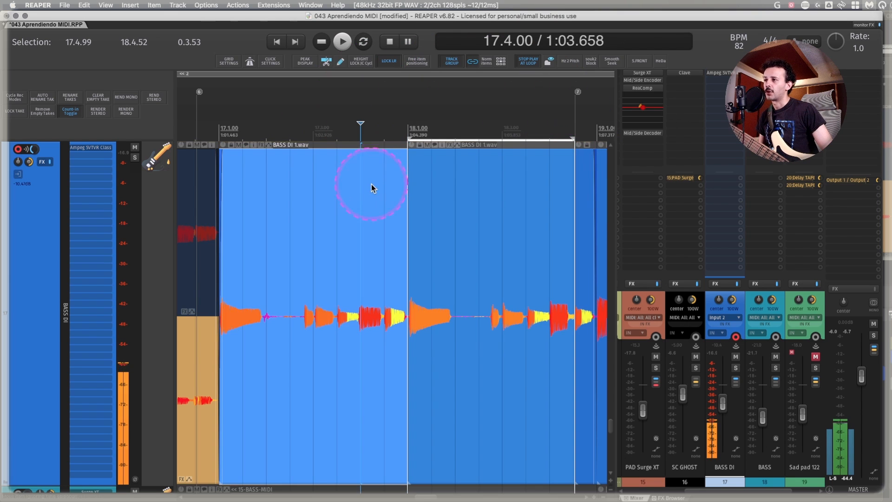
left_click(548, 197)
scroll(438, 194, "down", 5)
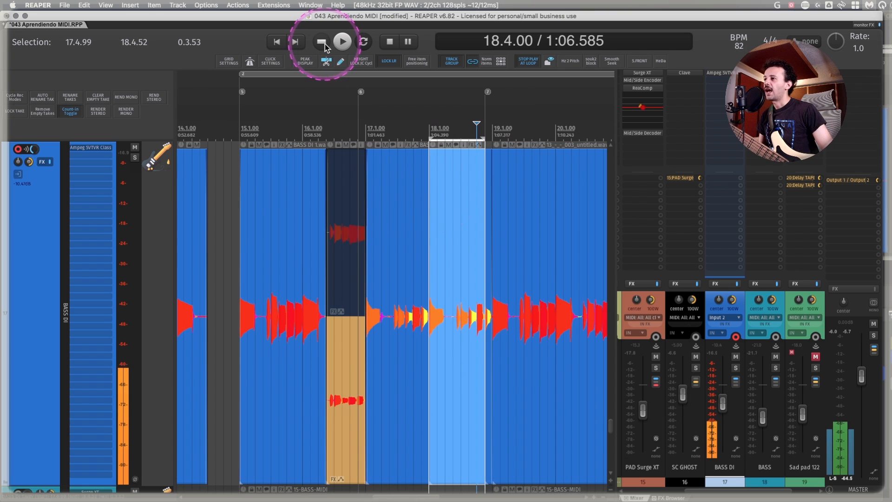
scroll(350, 146, "down", 4)
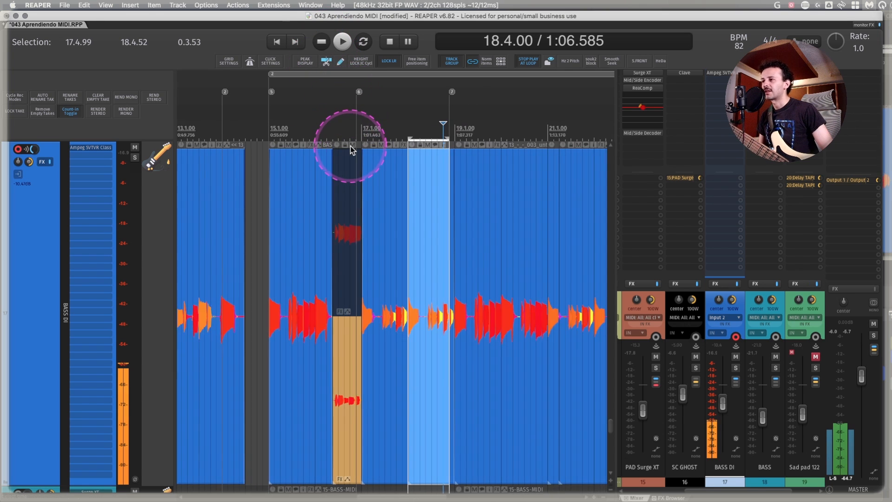
left_click(345, 180)
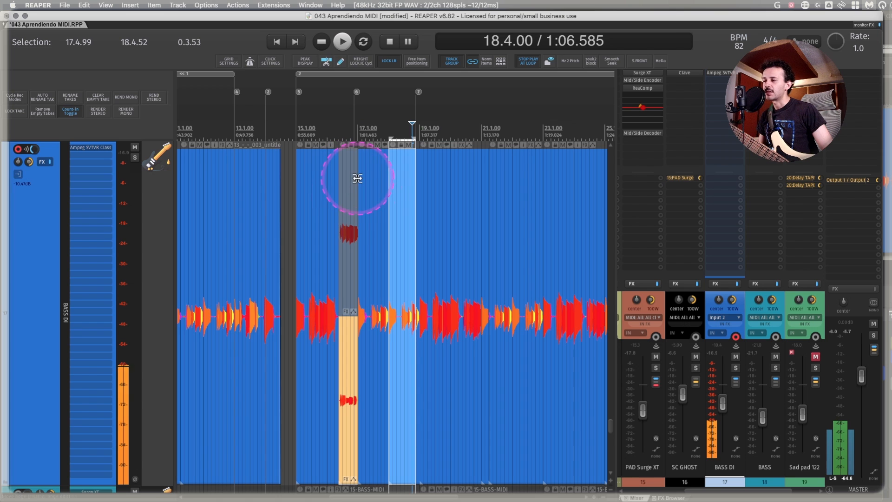
scroll(435, 221, "up", 3)
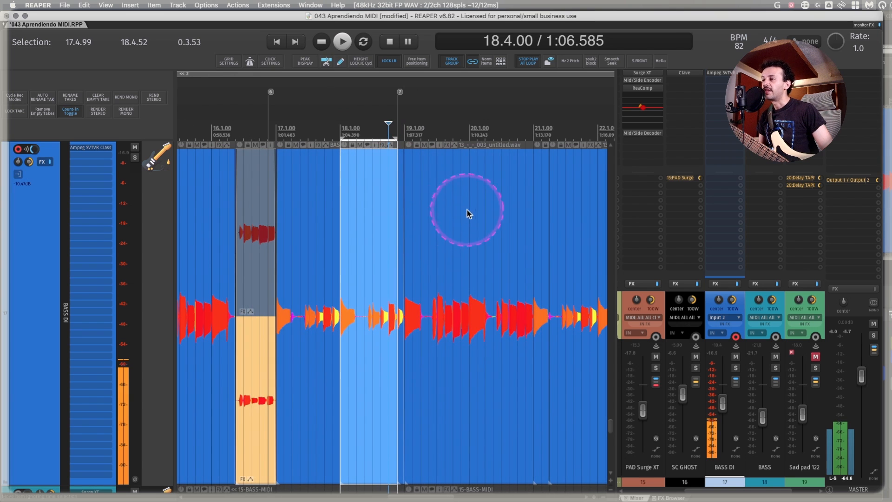
Step: Split the bass item at 20.1.00 and select the part after it together with the items at 18.1.00 and 16.2.50
left_click(470, 199)
key("s")
left_click(521, 179)
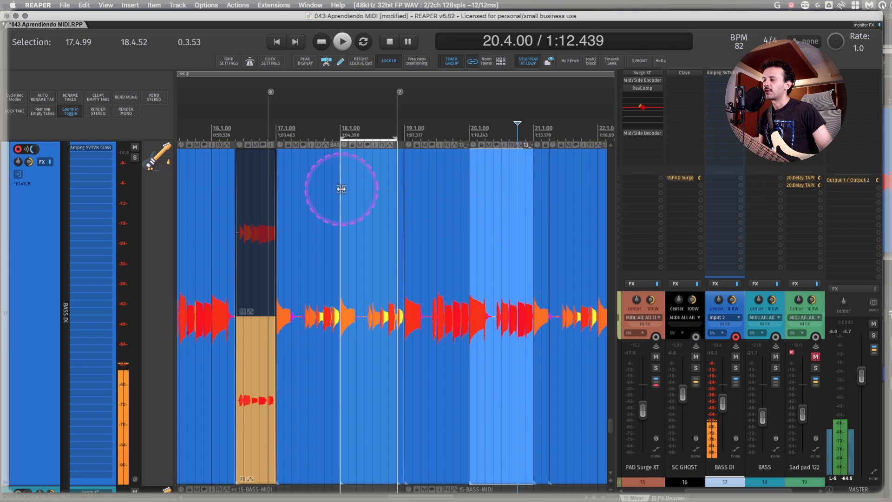
left_click(366, 186, "super")
left_click(243, 198, "super")
Step: Record a new bass take into the three selected items, starting from 15.1.00
scroll(329, 197, "down", 2)
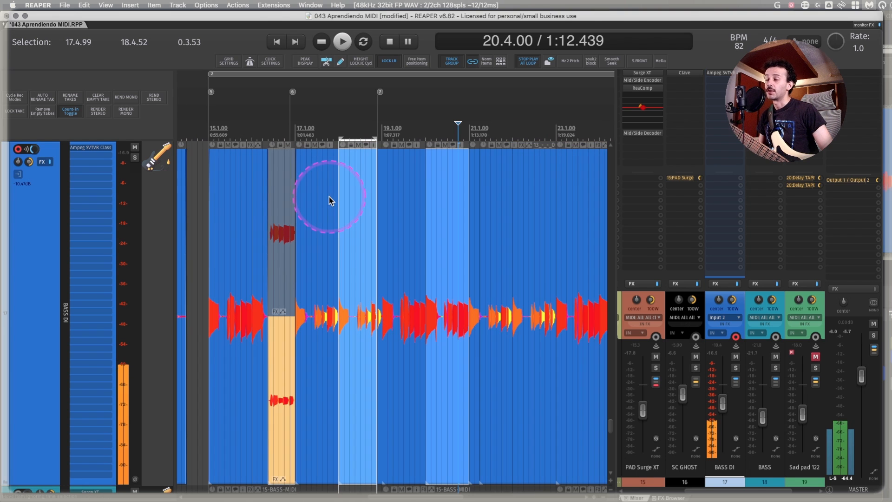
left_click(210, 122)
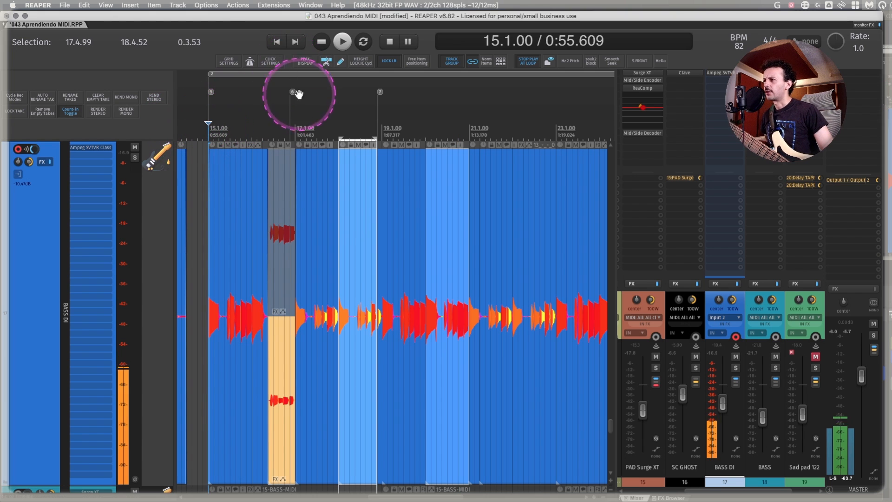
scroll(295, 136, "down", 2)
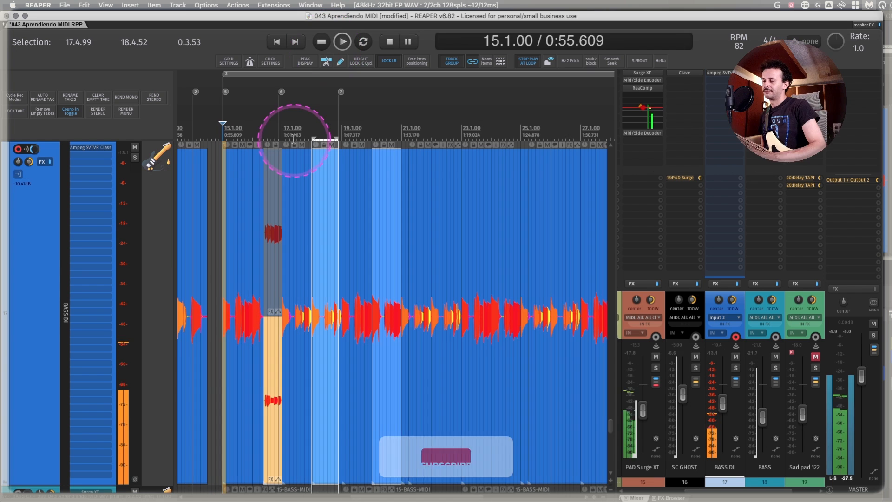
key("space")
left_click(321, 42)
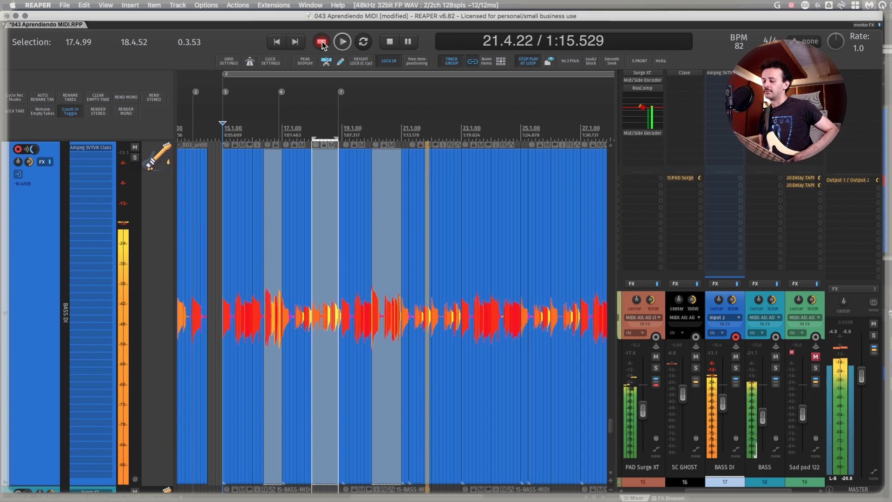
left_click(322, 43)
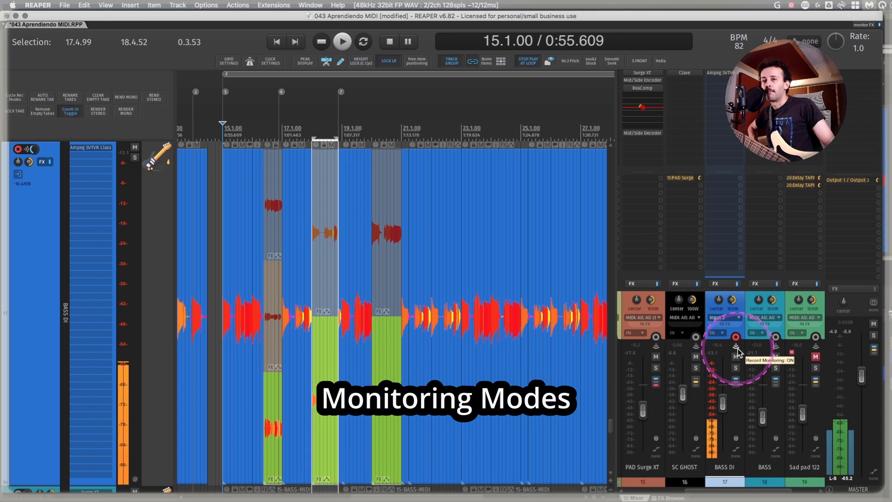
Step: Widen the mixer and view the record monitoring options of the BASS DI track
left_click_drag(614, 336, 529, 338)
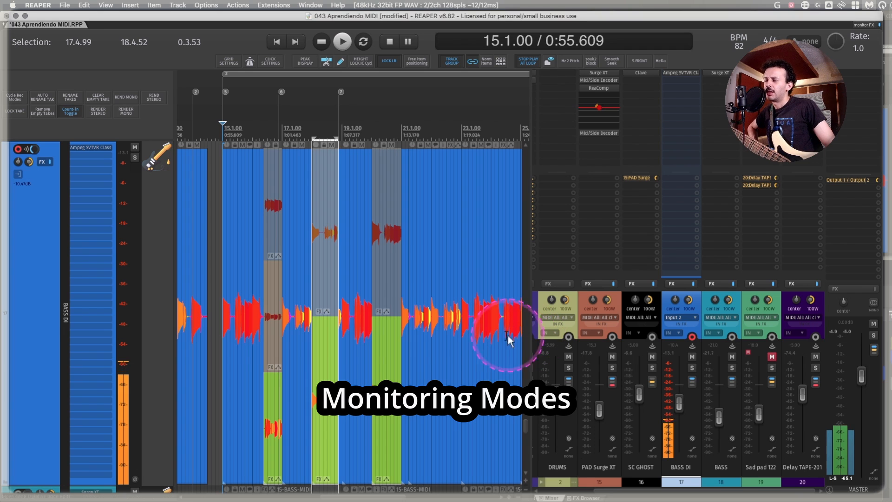
right_click(692, 345)
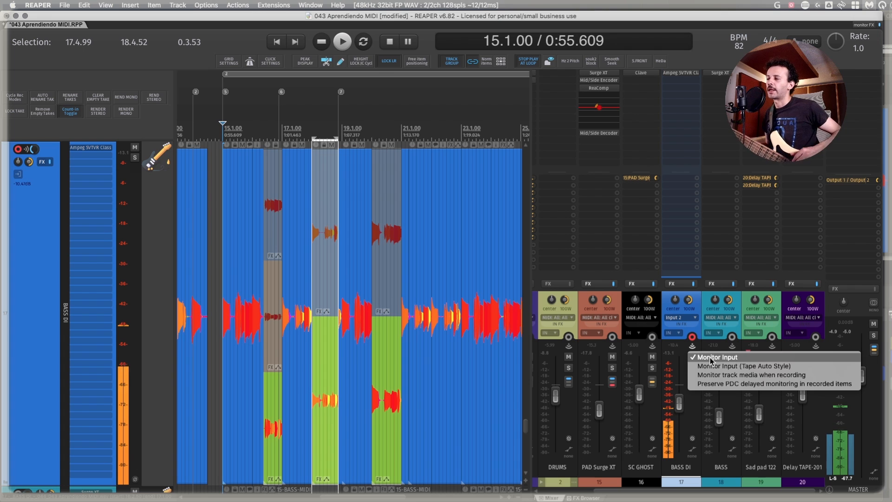
left_click(232, 302)
Step: Solo the BASS DI track with the time selection from 15.1.50 to 22.4.00, and play it from 15.1.00
left_click_drag(227, 377, 453, 370)
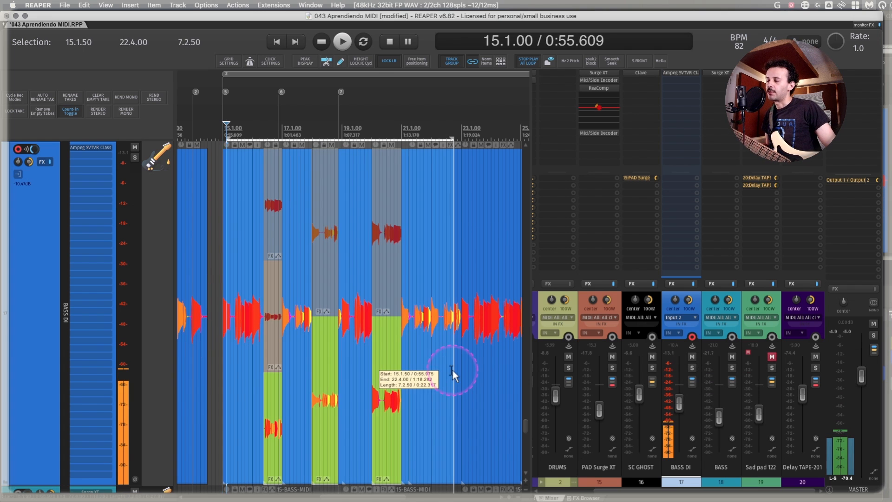
left_click(748, 349)
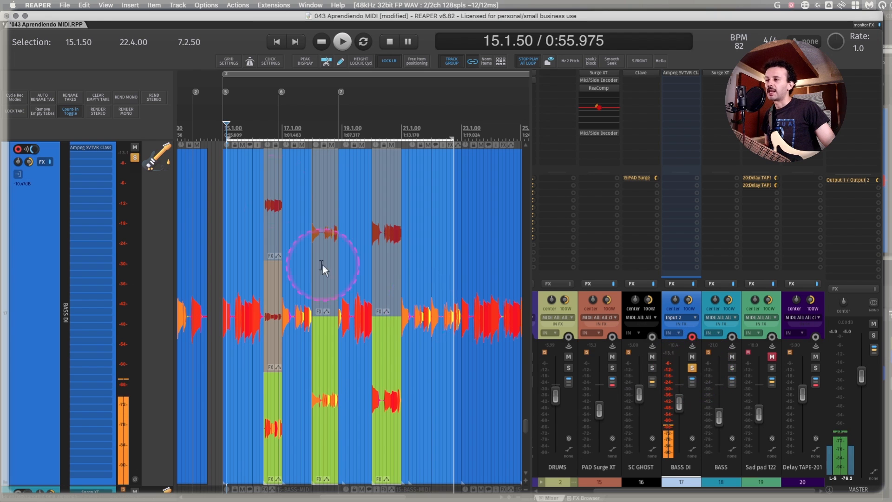
left_click(223, 218)
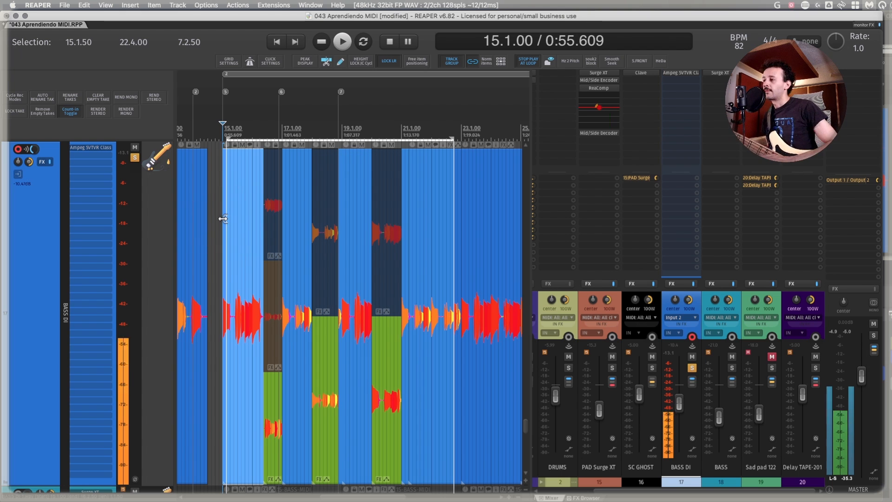
key("space")
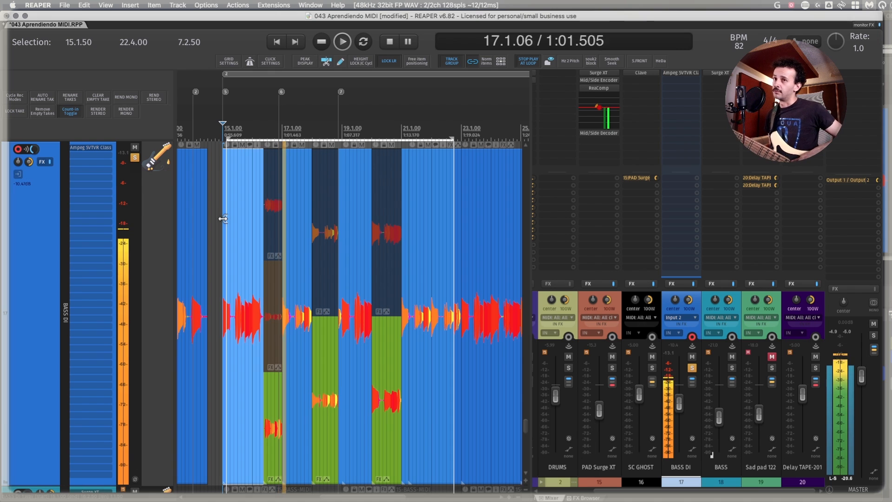
key("space")
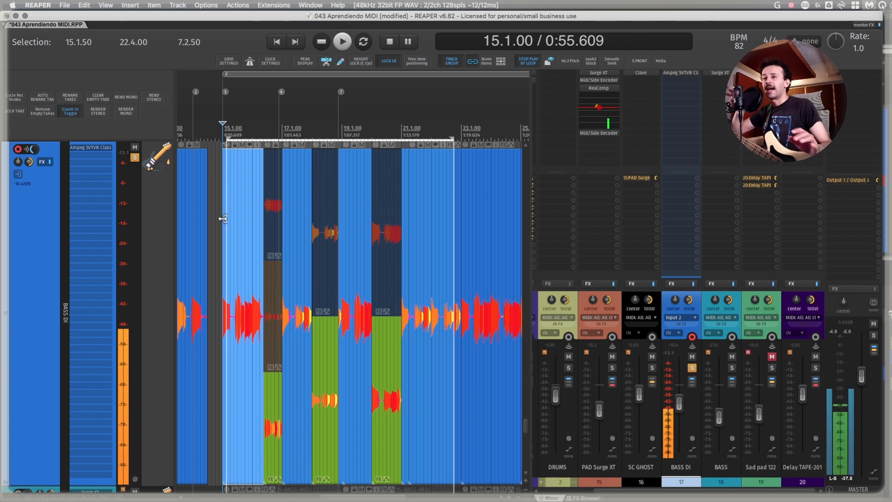
Step: Set the BASS DI track's record monitoring to Monitor Input (Tape Auto Style) and recheck the chosen option
right_click(692, 347)
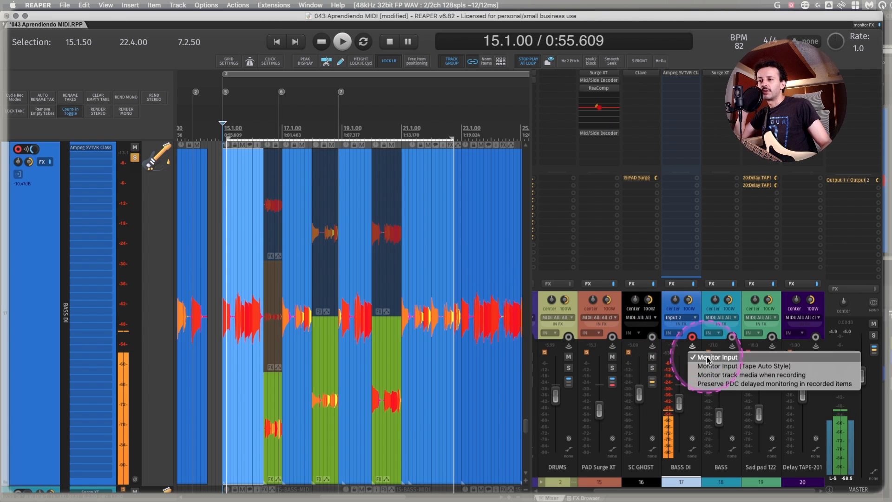
left_click(744, 366)
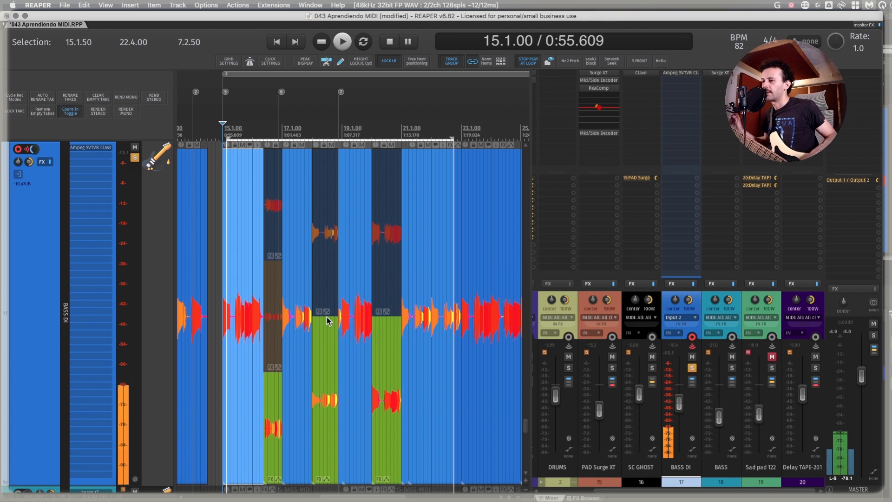
right_click(692, 349)
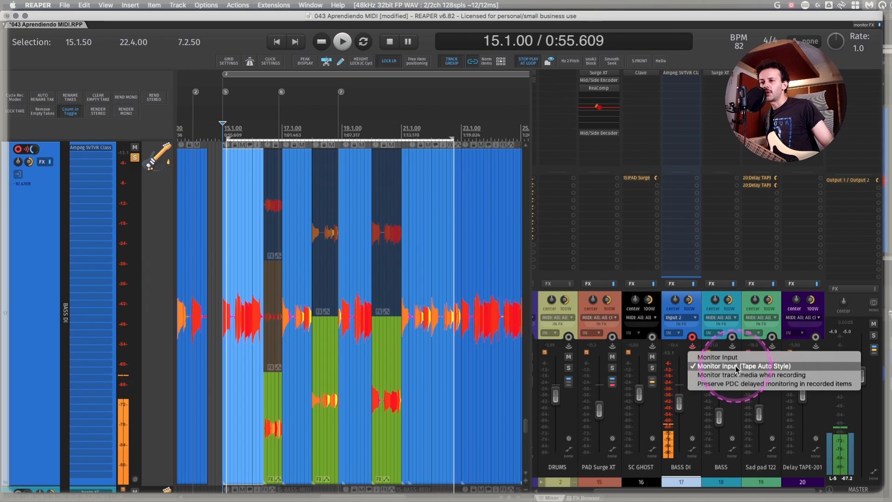
left_click(695, 301)
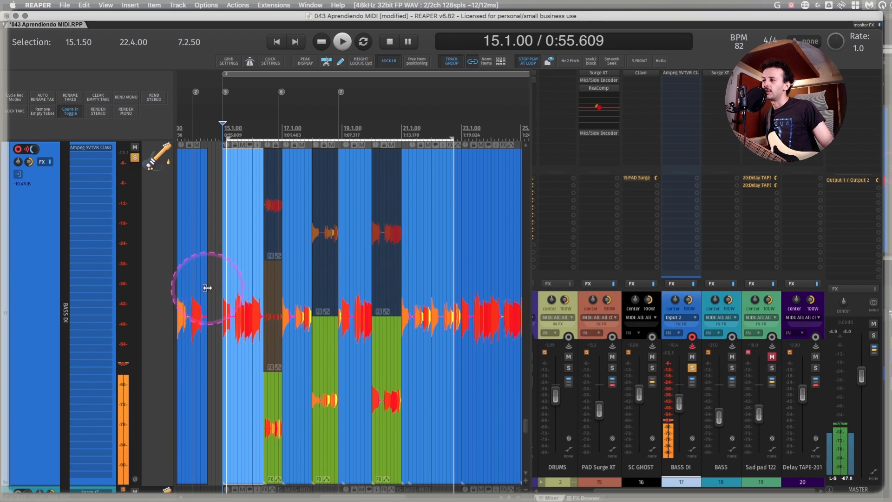
Step: Set the time selection over the gap from 14.3.00 to 15.1.00 and play across it from 14.1.00
scroll(207, 288, "up", 5)
left_click_drag(200, 293, 251, 289)
scroll(264, 282, "left", 3)
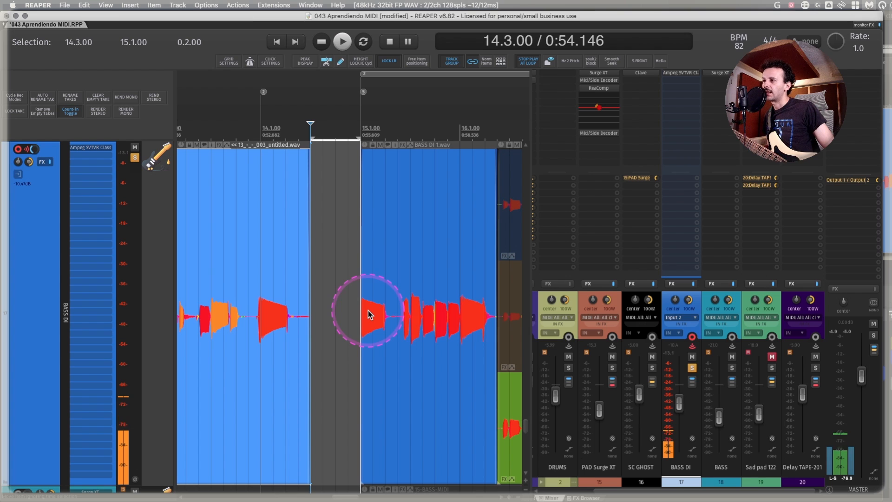
left_click(261, 125)
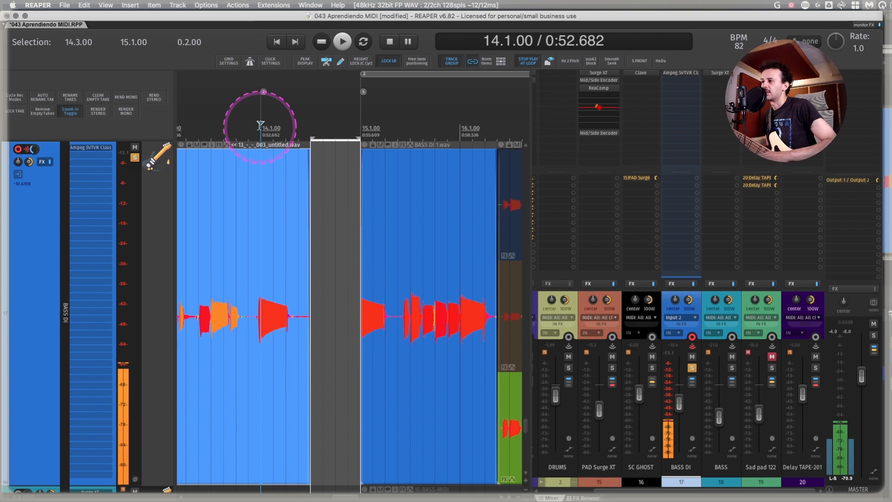
key("space")
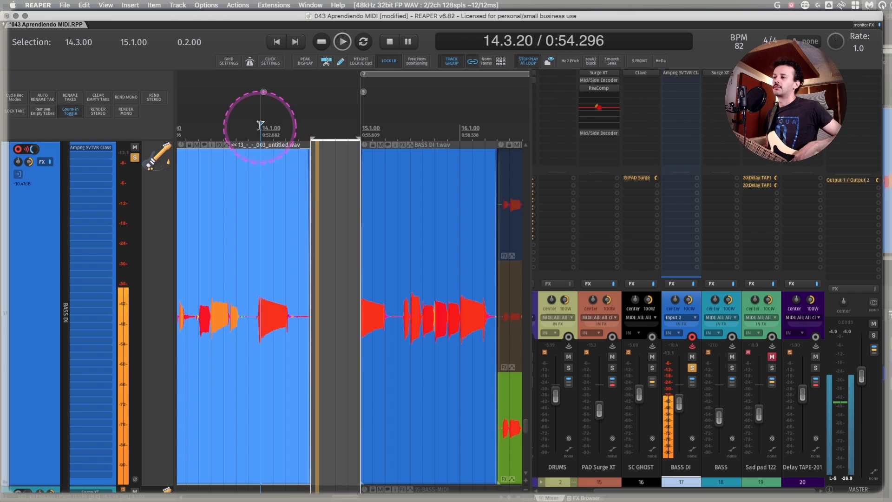
key("space")
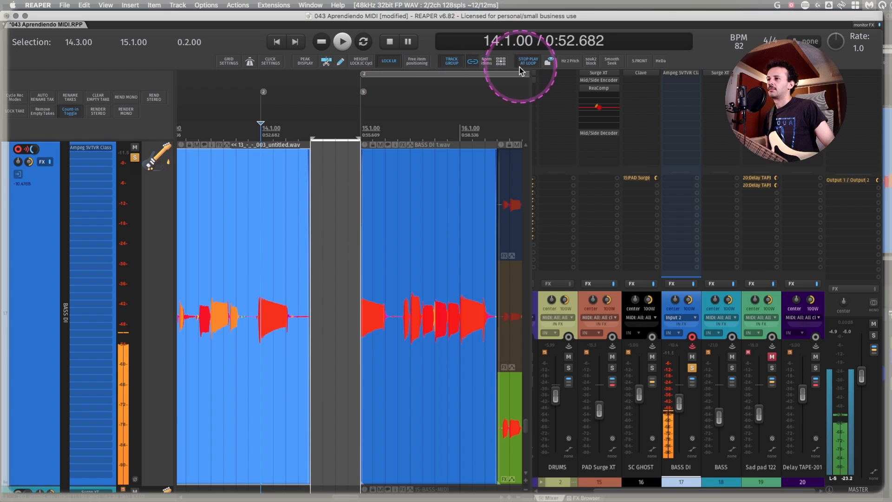
Step: Play the BASS DI track from 14.1.00, and make test recordings into the gap in the selected-item auto-punch and normal modes
key("space")
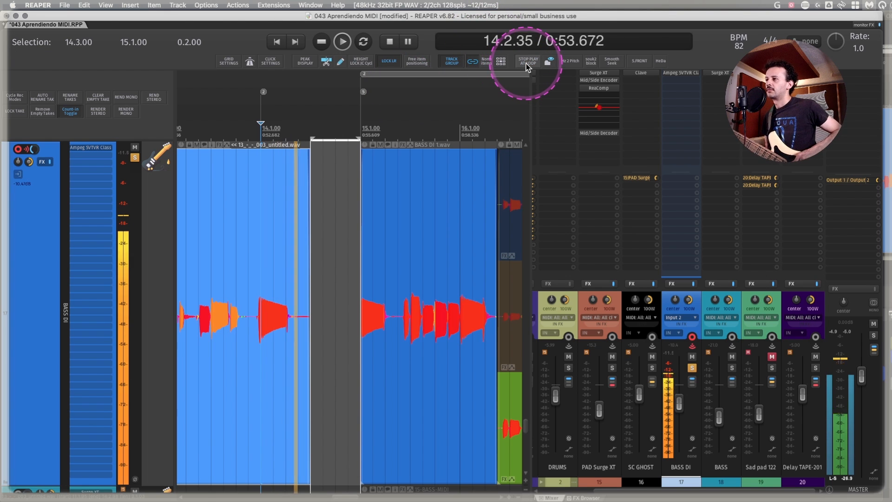
key("space")
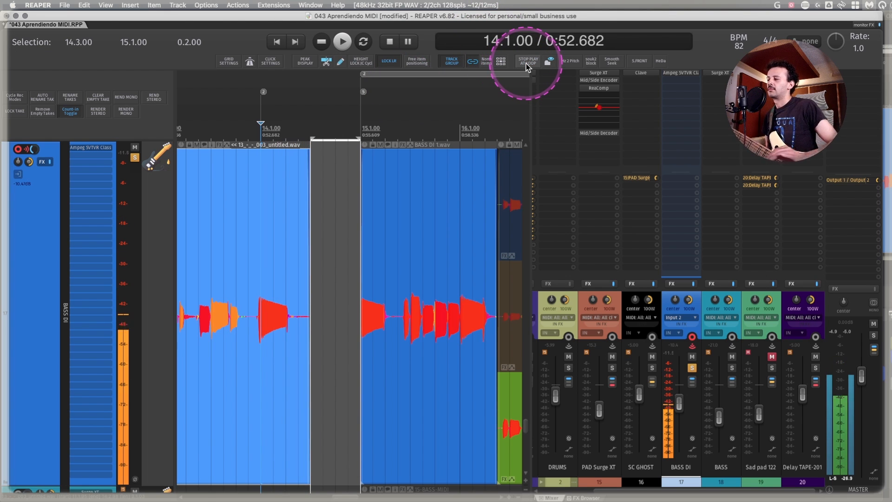
left_click(321, 42)
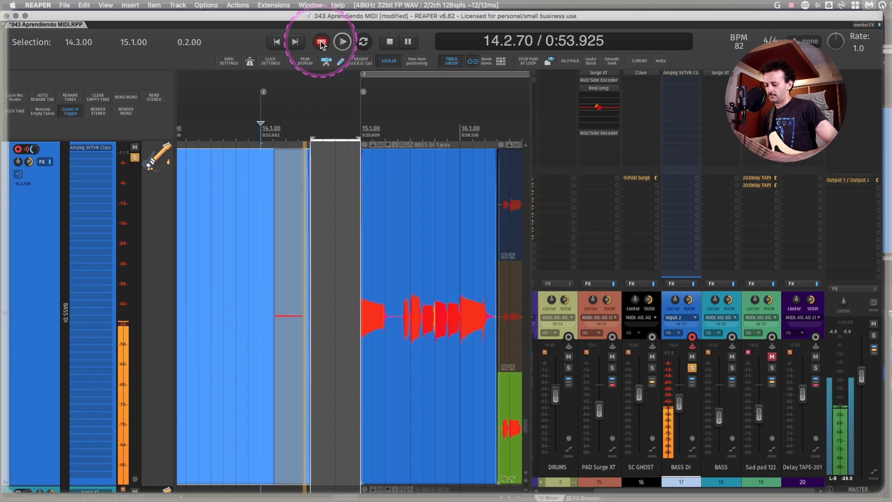
left_click(321, 42)
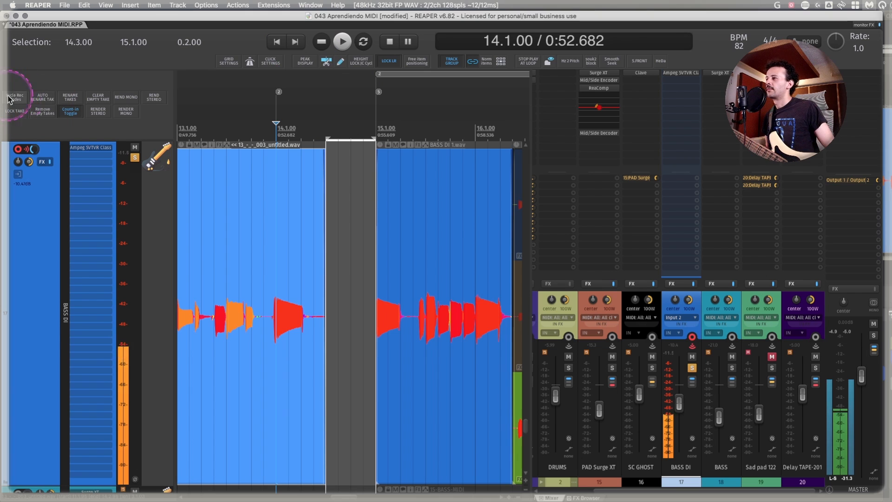
left_click(321, 41)
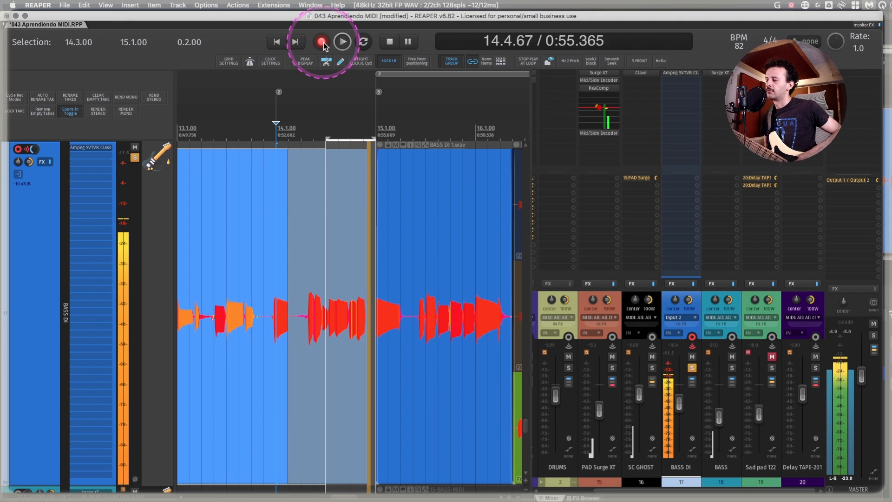
left_click(321, 42)
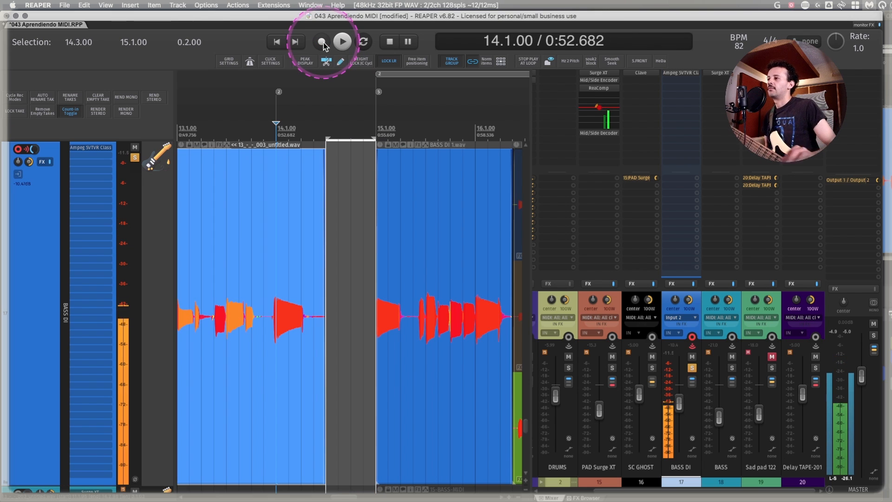
Step: Switch the recording mode to time selection auto-punch and make a test recording across the gap from 14.3.00 to 15.1.00
left_click(15, 98)
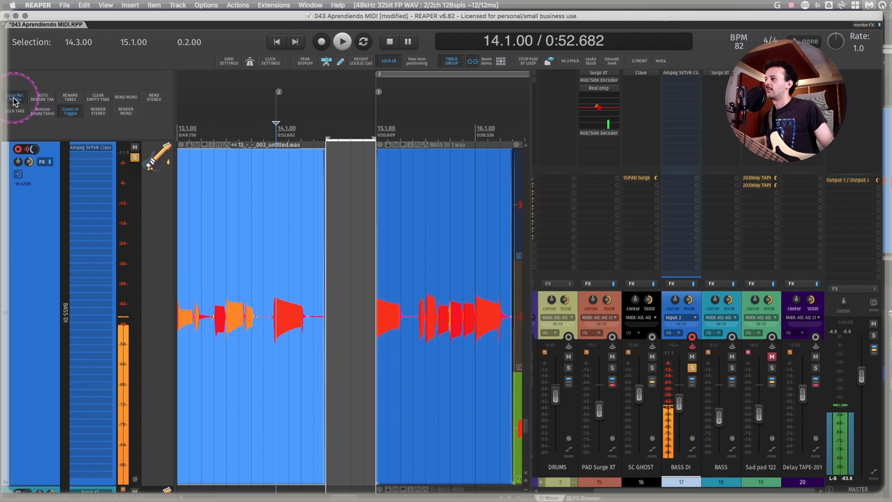
left_click(322, 42)
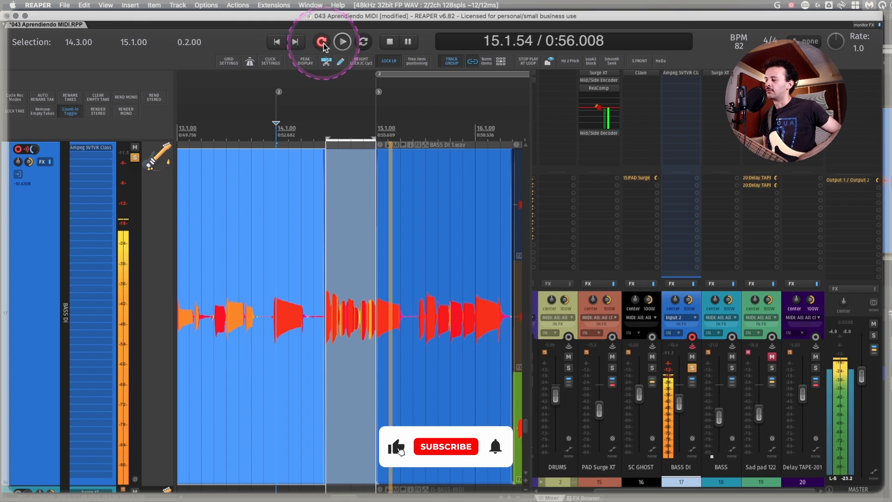
left_click(322, 43)
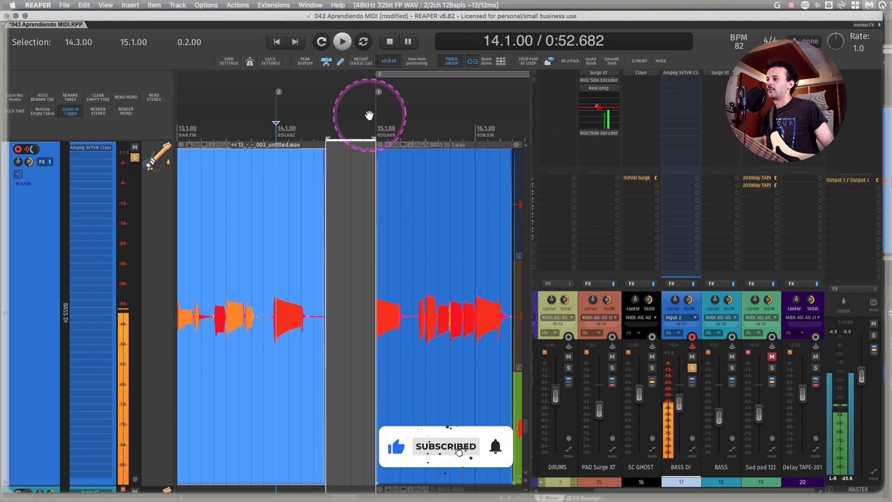
Step: Extend the time selection's end to 15.3.00 and record BASS DI across it, starting from 14.1.00
left_click_drag(377, 139, 418, 135)
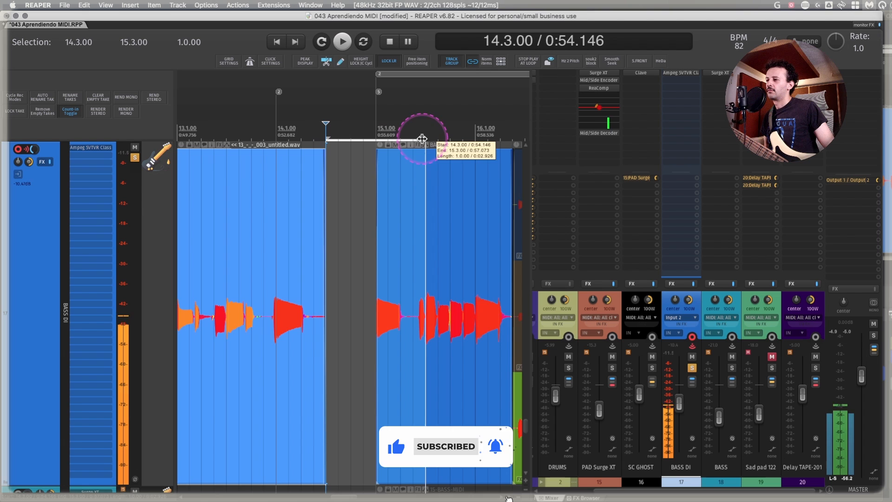
left_click(278, 127)
key("space")
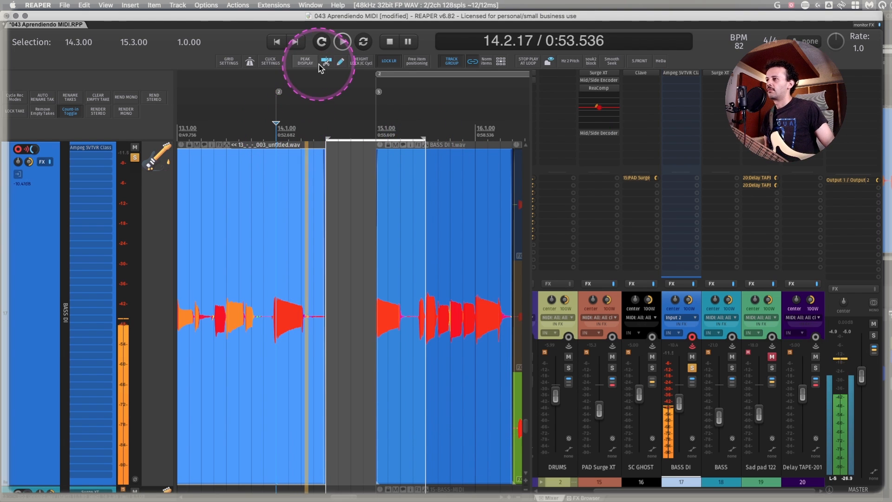
key("space")
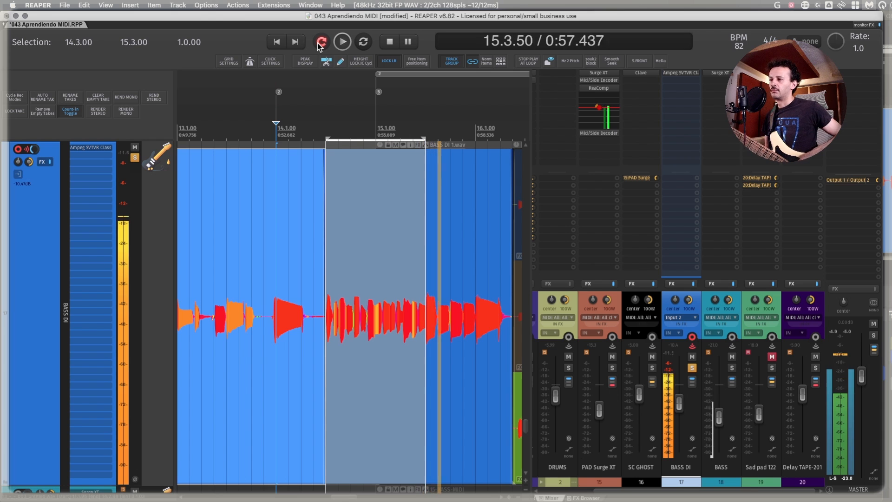
left_click(321, 43)
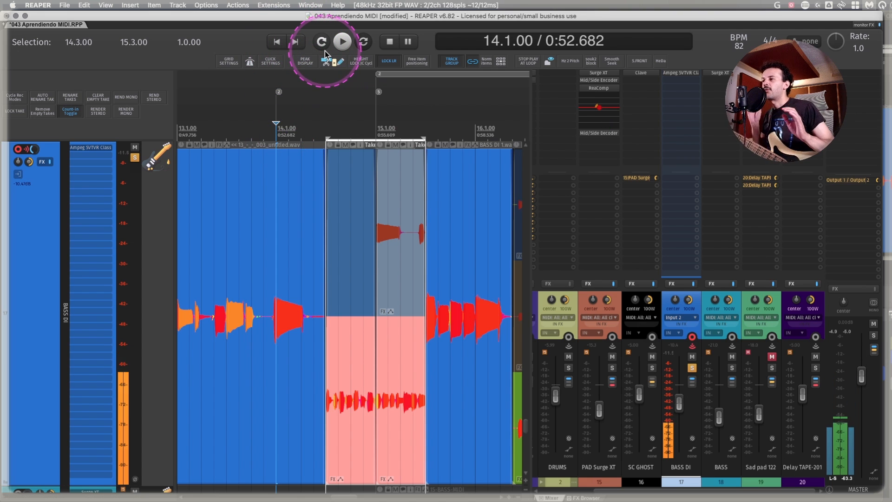
Step: Recheck the BASS DI track's record monitoring options, place the edit cursor at 12.4.50, and turn record monitoring off
scroll(325, 228, "down", 3)
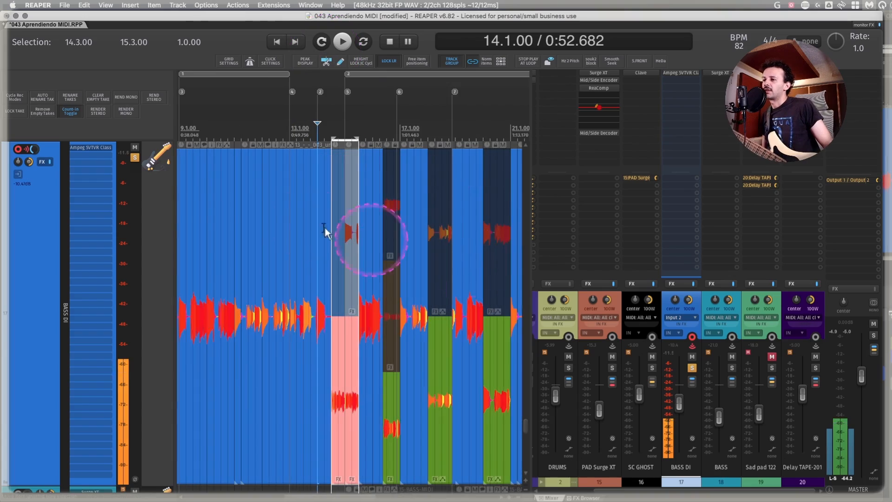
scroll(335, 224, "up", 6)
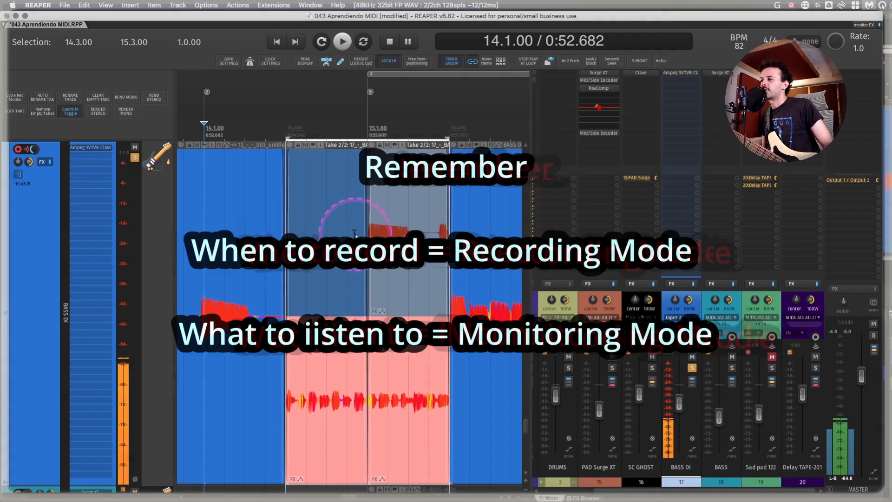
scroll(353, 232, "up", 1)
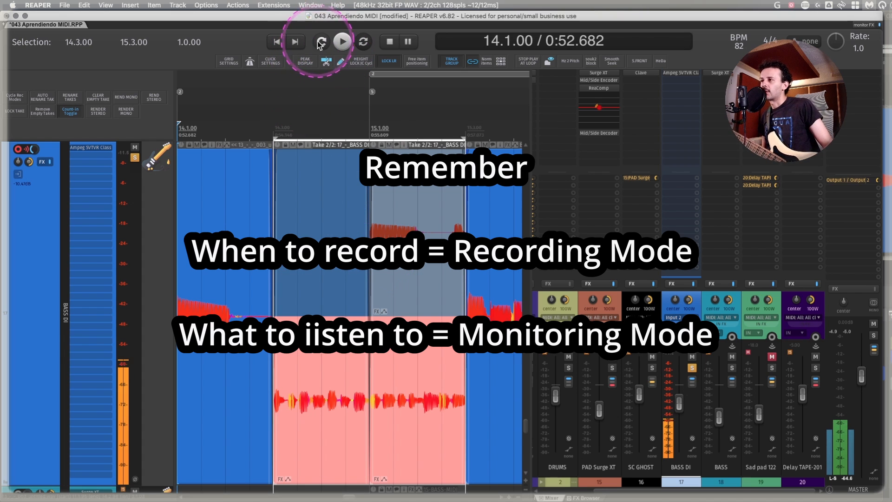
scroll(415, 262, "down", 3)
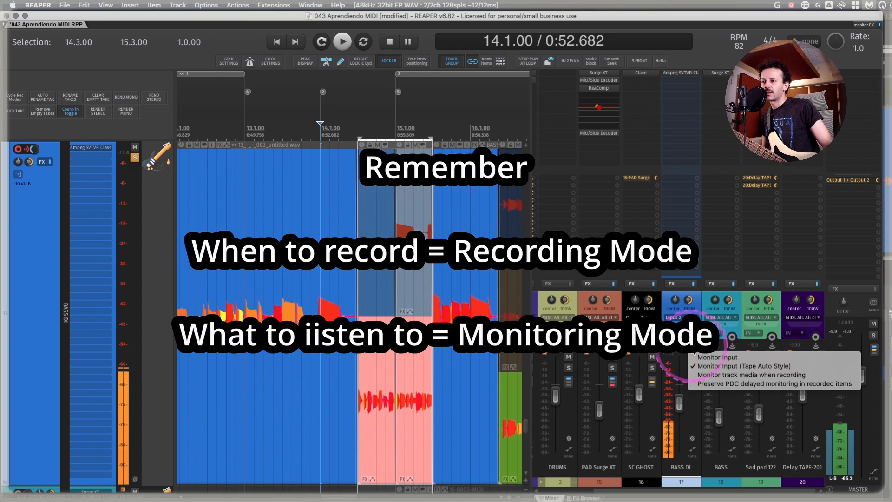
left_click(230, 221)
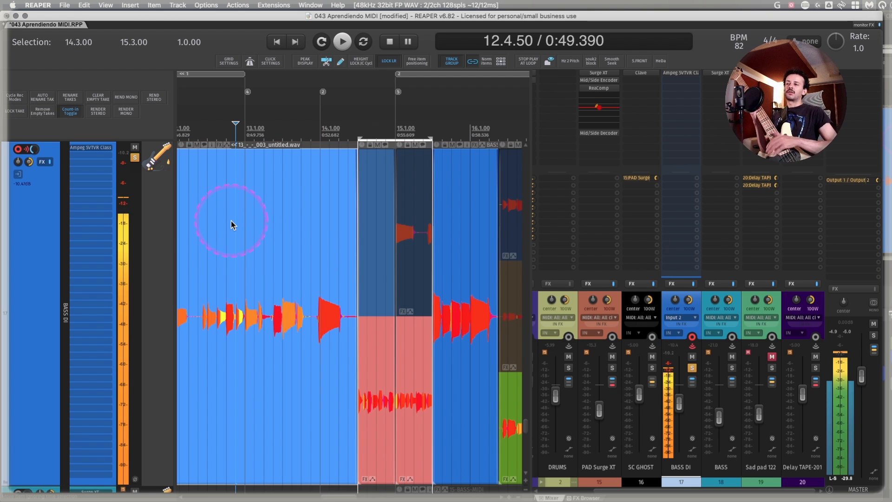
left_click(693, 347)
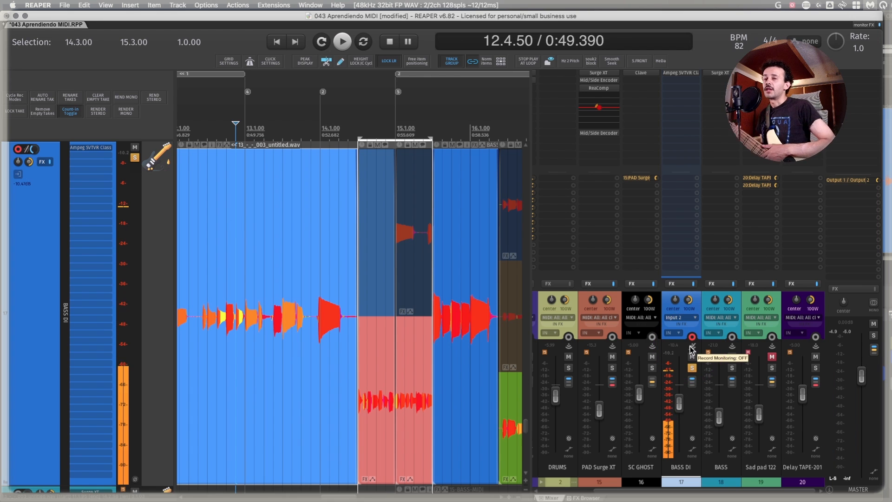
Step: Record another BASS DI take across the time selection, starting from 13.2.50 with record monitoring off
scroll(691, 351, "left", 2)
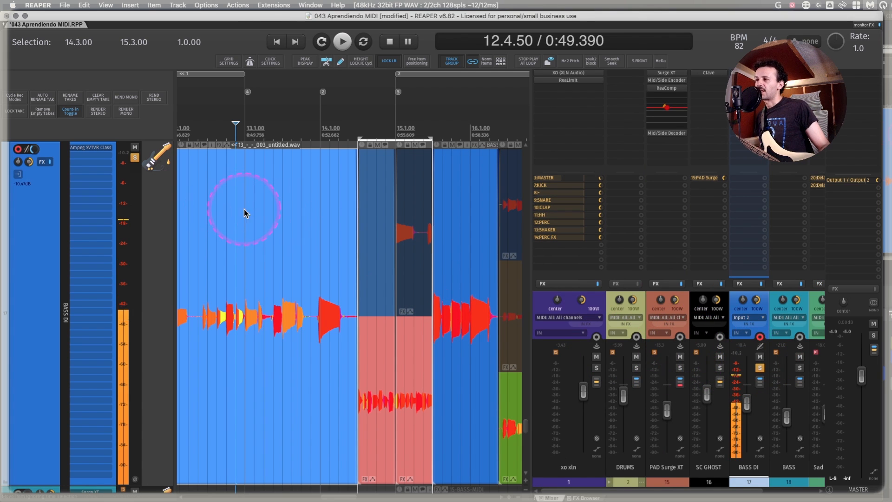
left_click(321, 41)
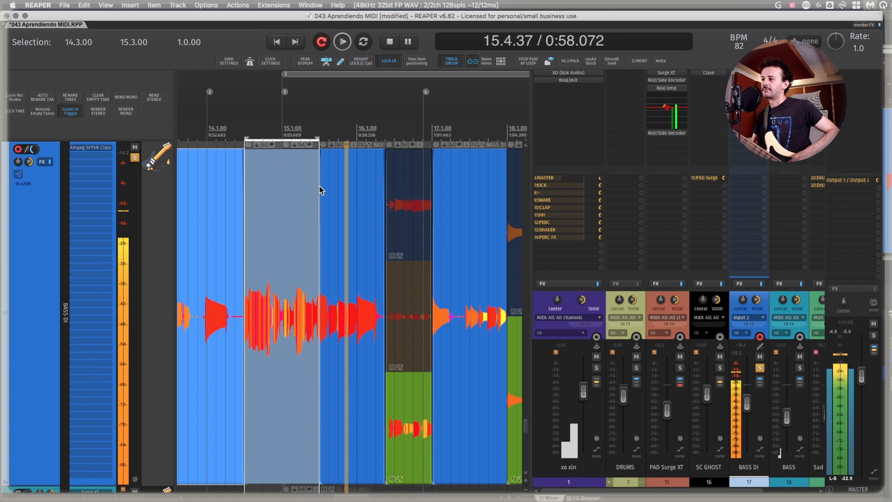
key("space")
scroll(411, 230, "left", 2)
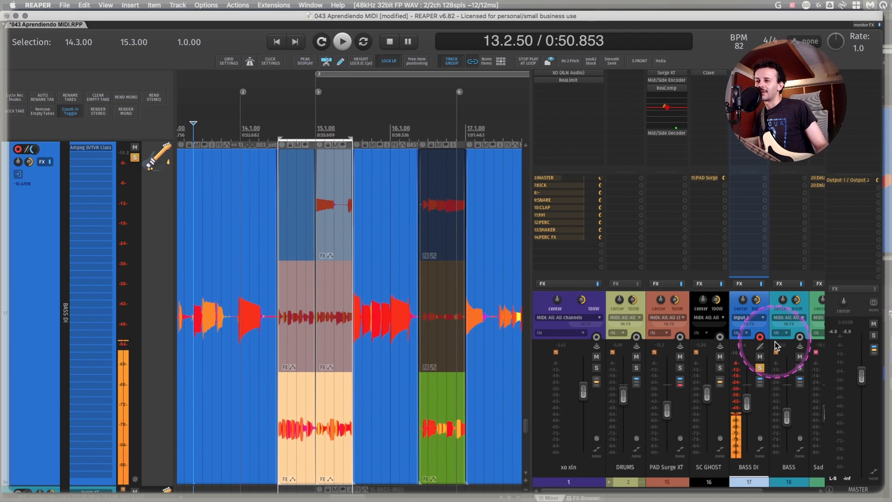
Step: Set the BASS DI track's record monitoring to Monitor Input and disarm the track
right_click(758, 349)
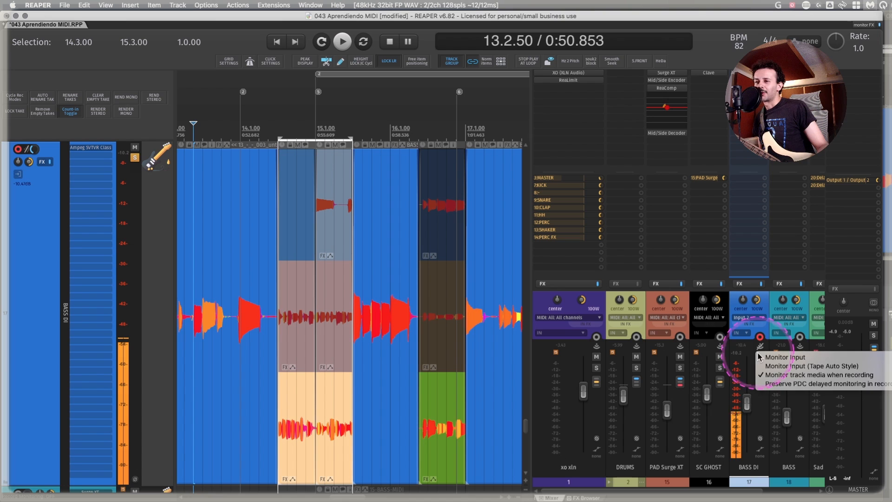
left_click(792, 361)
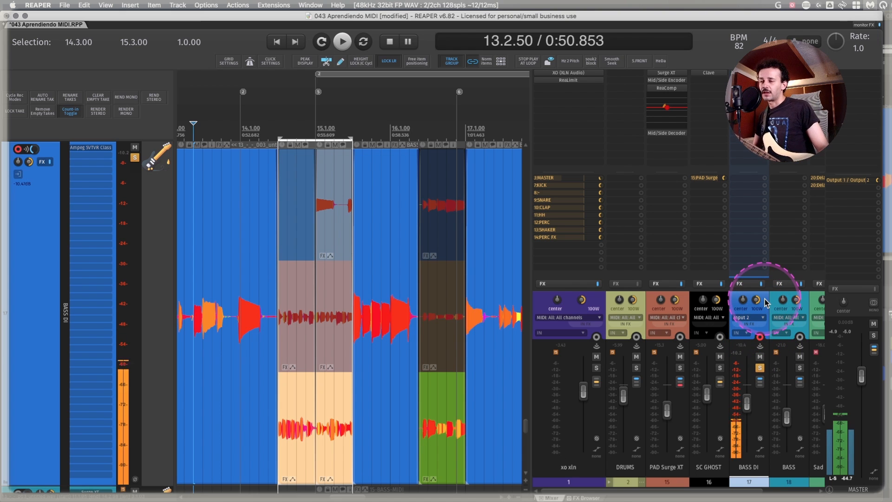
left_click(760, 337)
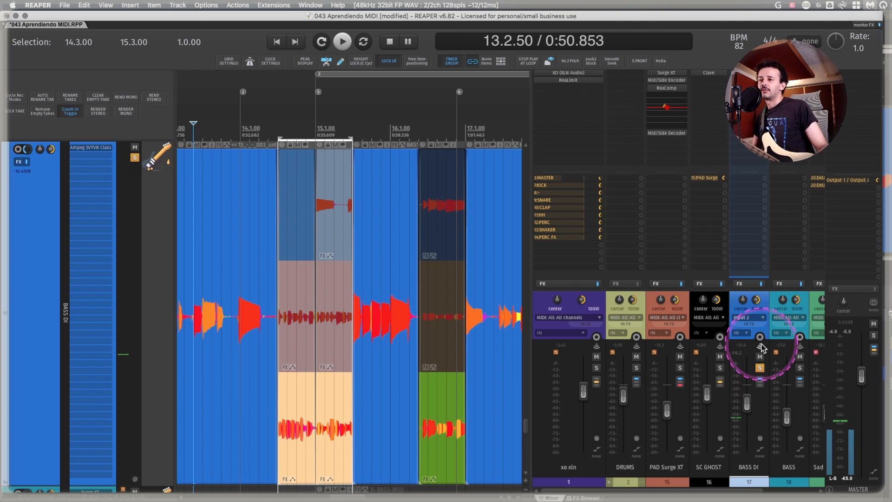
Step: Play the disarmed BASS DI track briefly from 13.2.50
left_click(196, 262)
key("space")
key("space")
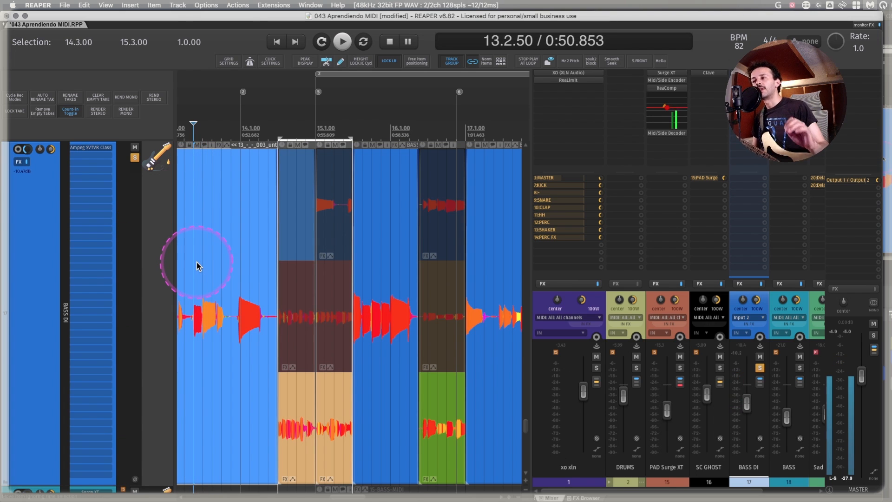
Step: Switch the recording mode to selected-item auto-punch and select the BASS DI item at 21.4.50, then the one at 23.3.50
scroll(215, 275, "down", 6)
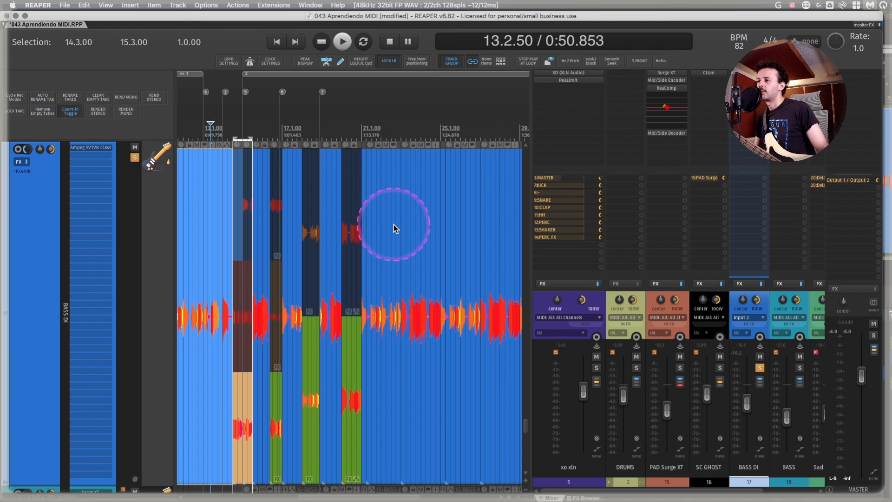
scroll(394, 225, "up", 5)
left_click(347, 201)
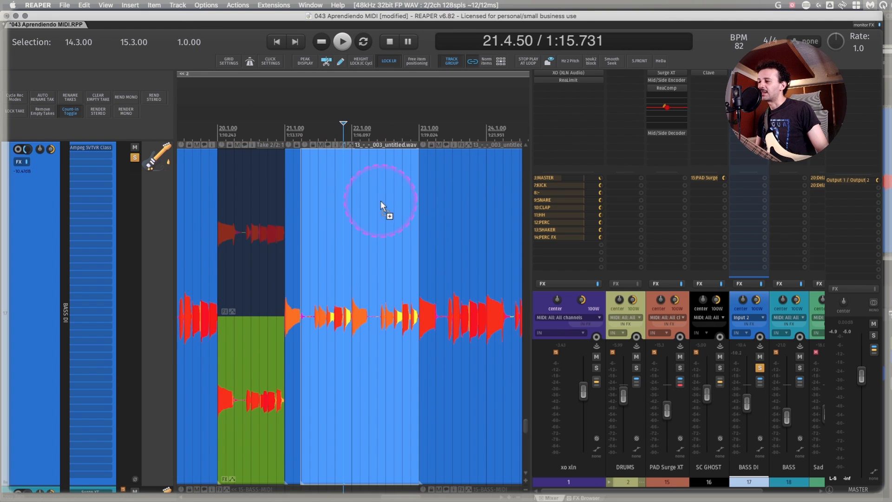
left_click(459, 186)
scroll(447, 188, "down", 4)
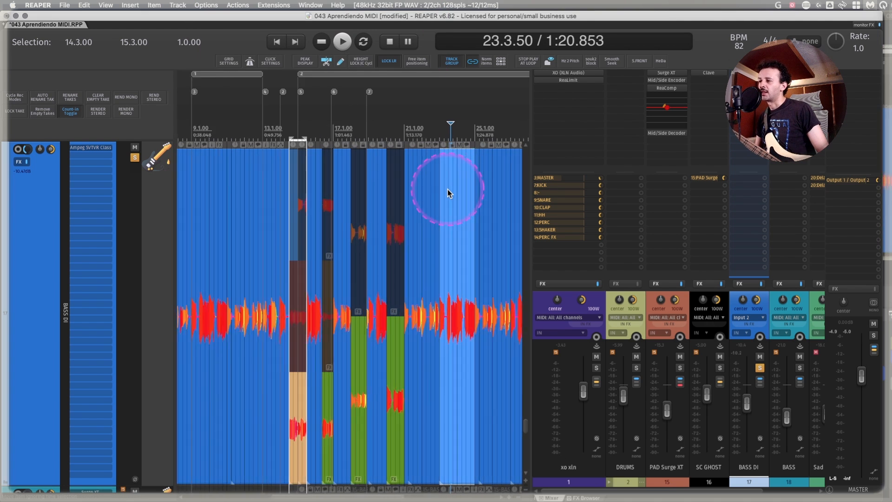
scroll(448, 189, "left", 5)
scroll(448, 189, "down", 2)
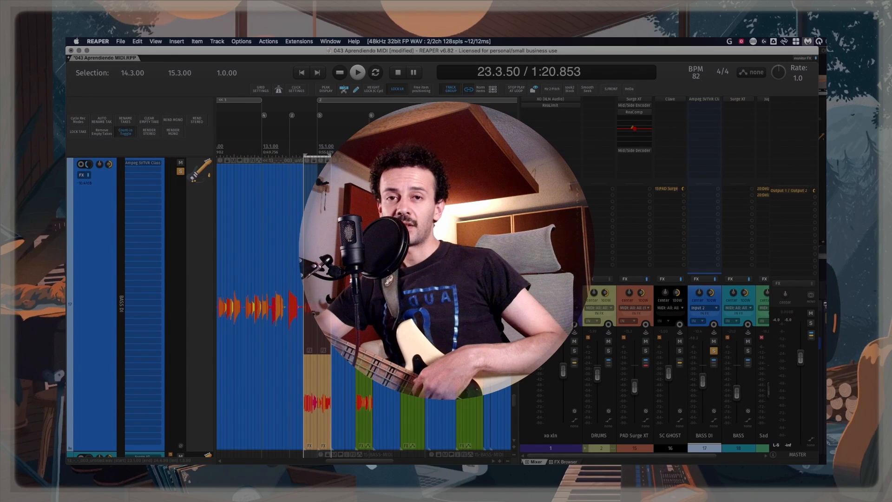